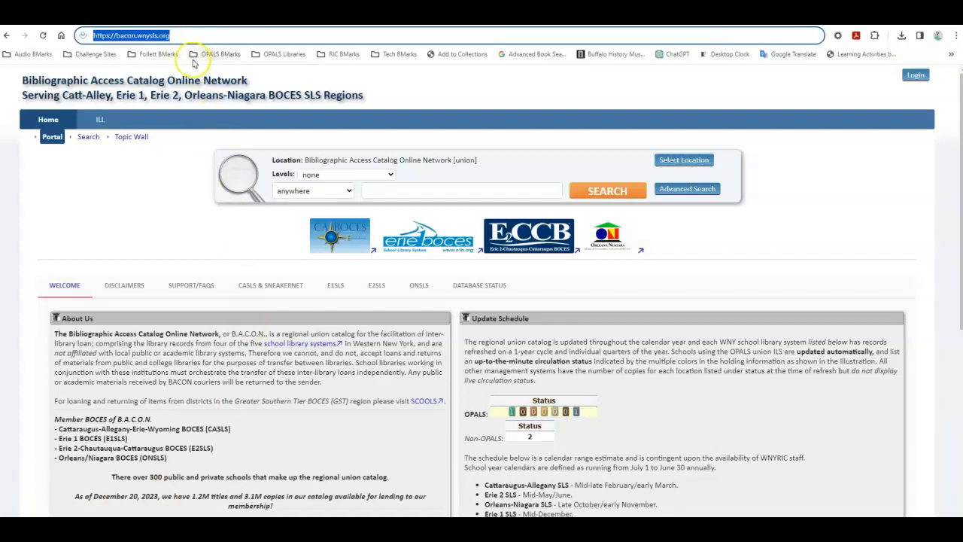
Step: Review the portal's Welcome information, covering About Us, the Update Schedule and the Multiple Copy Information
left_click(743, 260)
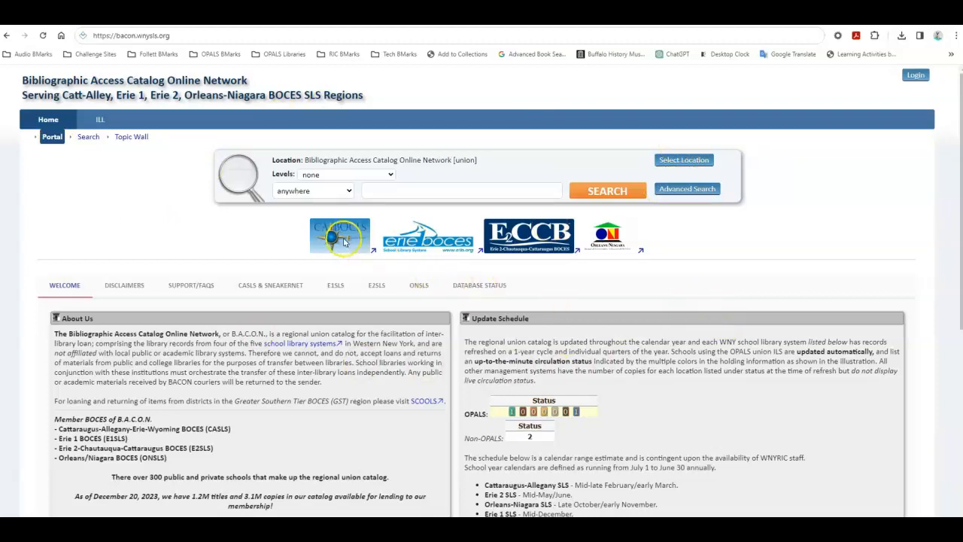
left_click(123, 288)
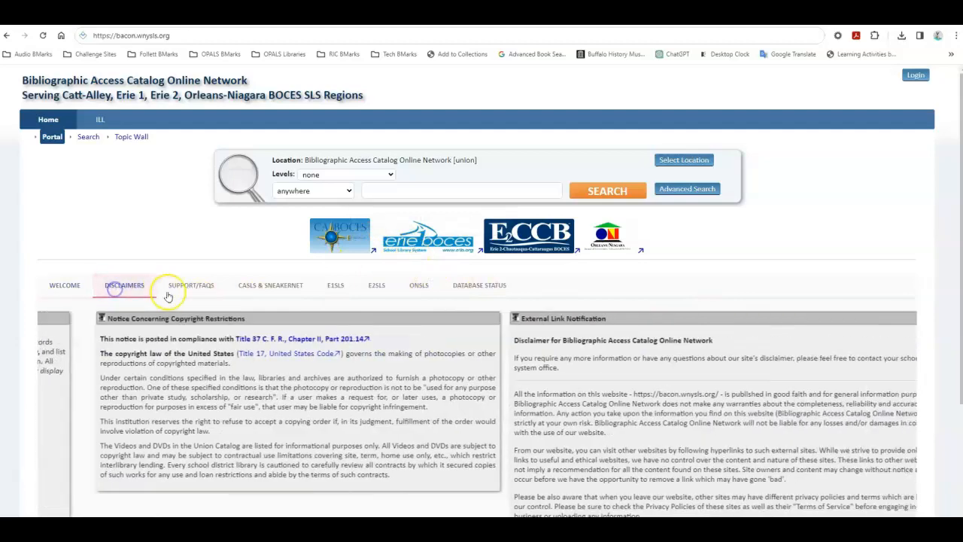
left_click(61, 291)
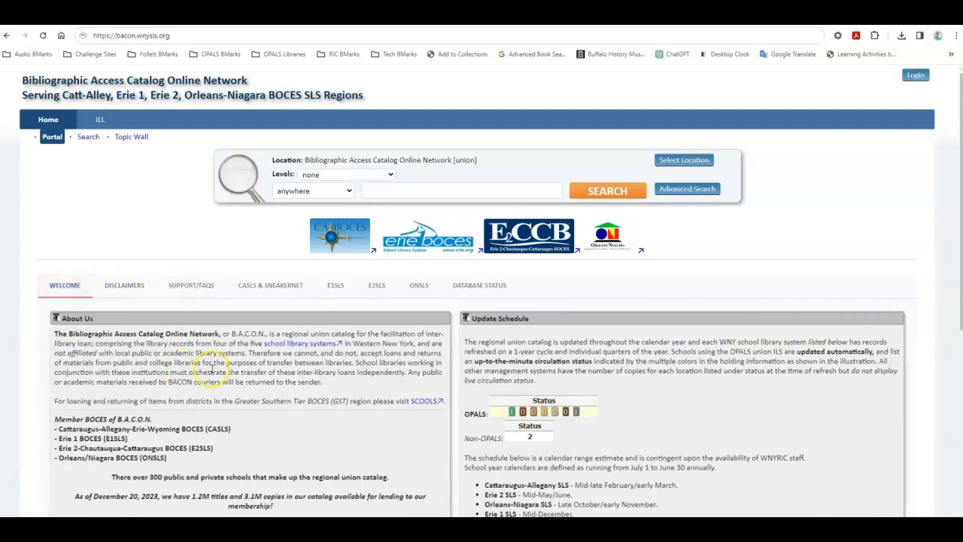
scroll(215, 351, "down", 2)
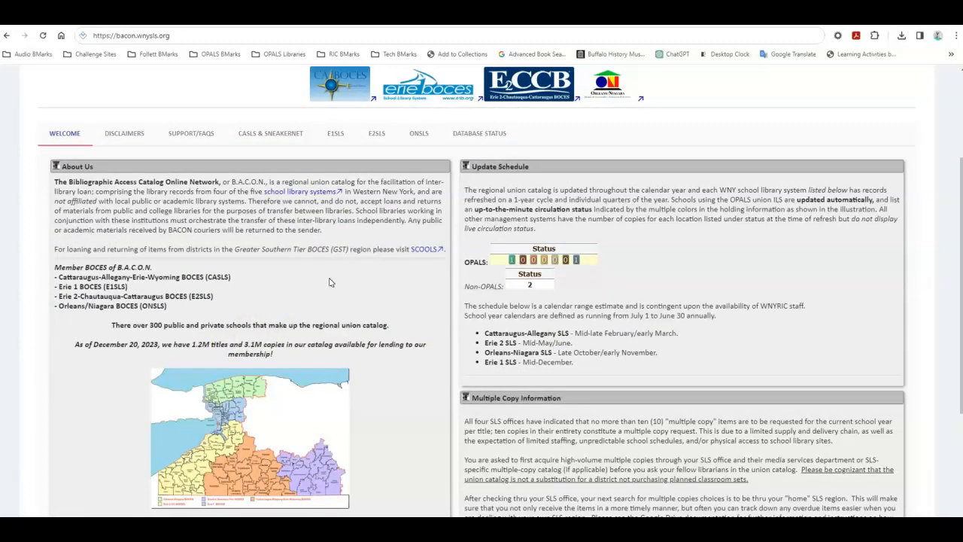
scroll(340, 286, "down", 1)
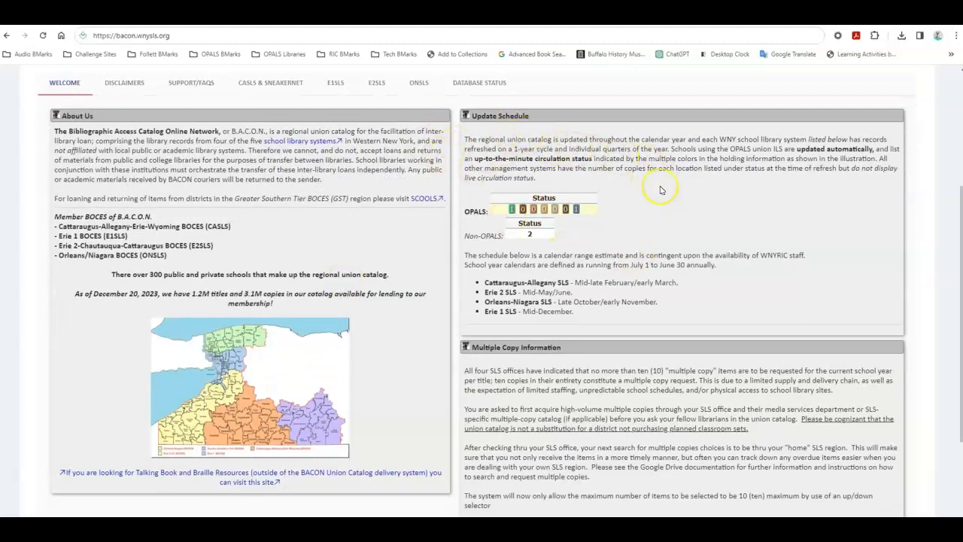
scroll(623, 246, "down", 3)
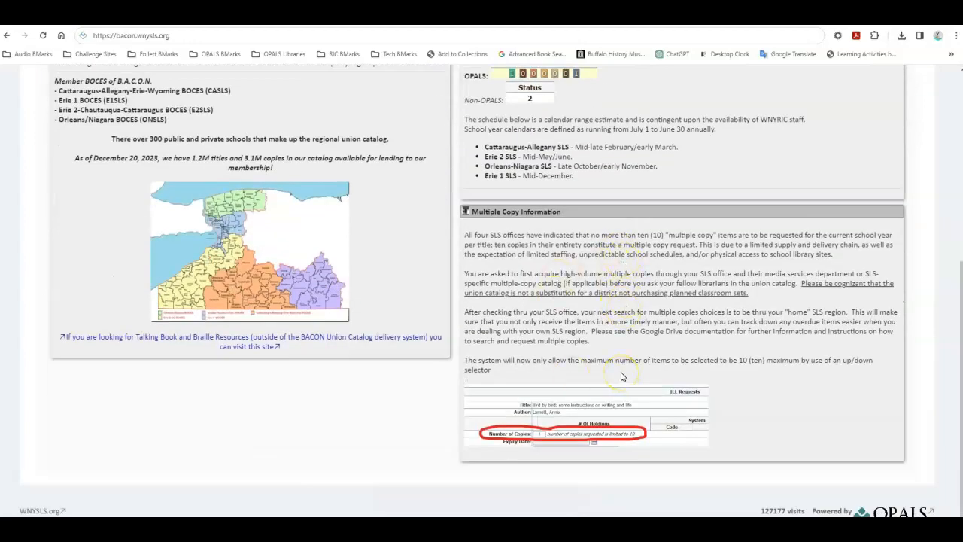
scroll(622, 377, "up", 5)
Step: Check the Disclaimers, and read through the Support/FAQs training guides, MARC Talk, system requirements, login help and browser refresh advice
left_click(126, 149)
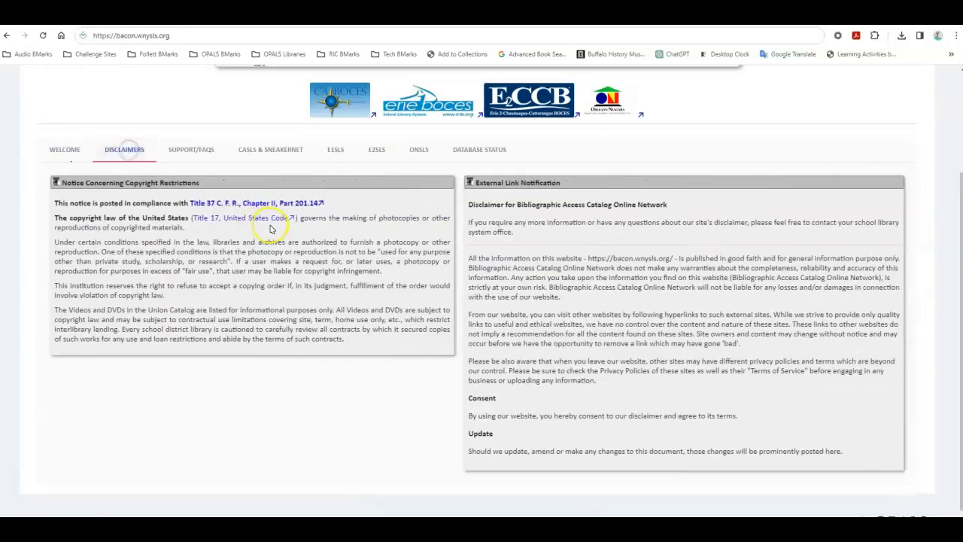
left_click(197, 149)
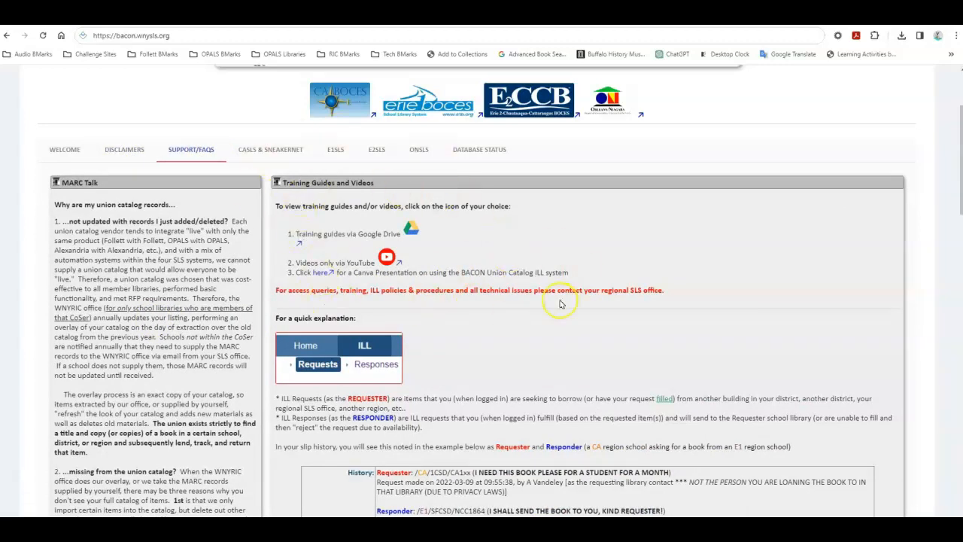
scroll(560, 304, "down", 4)
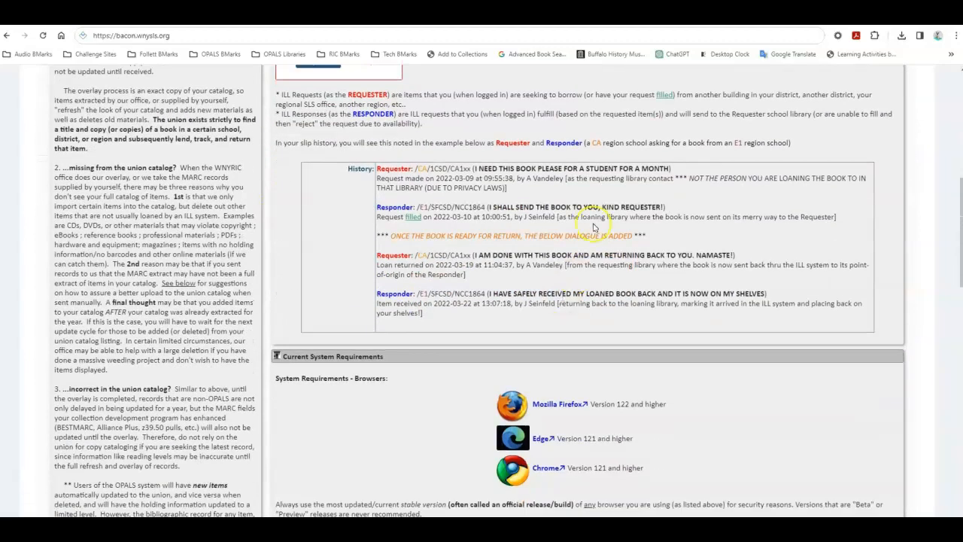
scroll(578, 289, "up", 2)
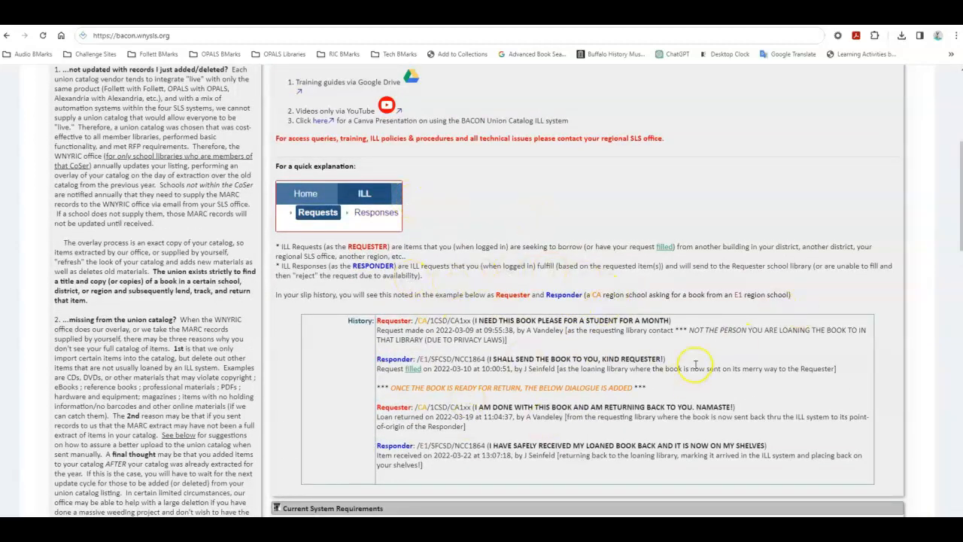
scroll(696, 365, "down", 5)
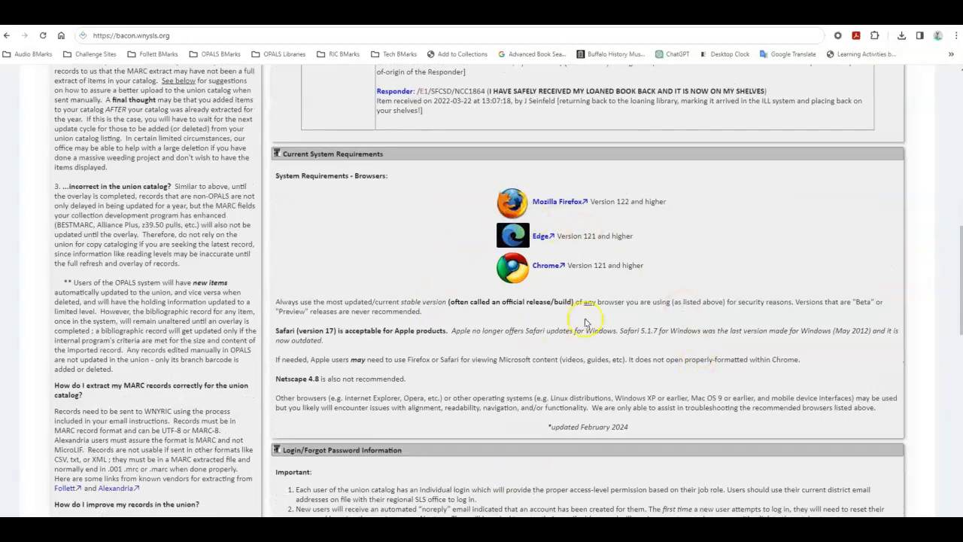
scroll(552, 407, "down", 4)
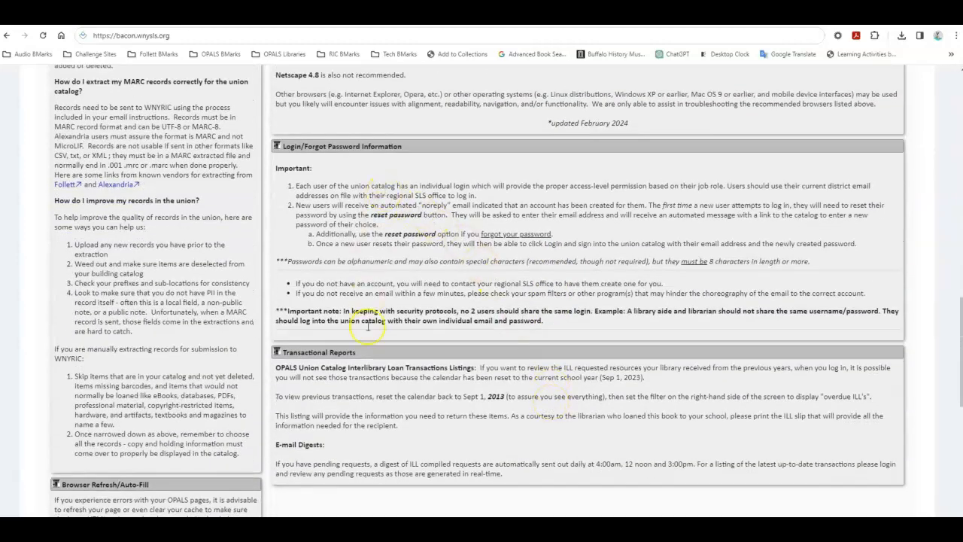
scroll(368, 331, "down", 1)
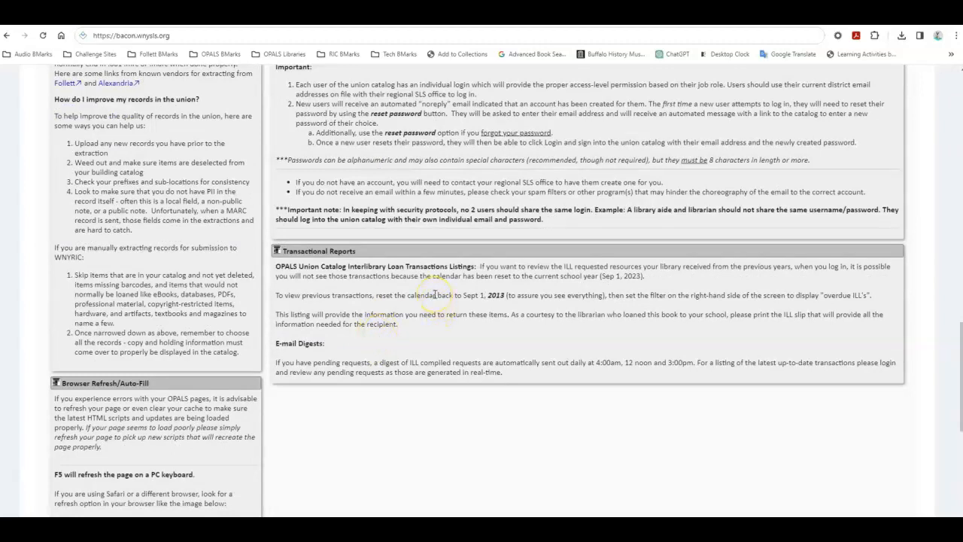
scroll(143, 444, "down", 3)
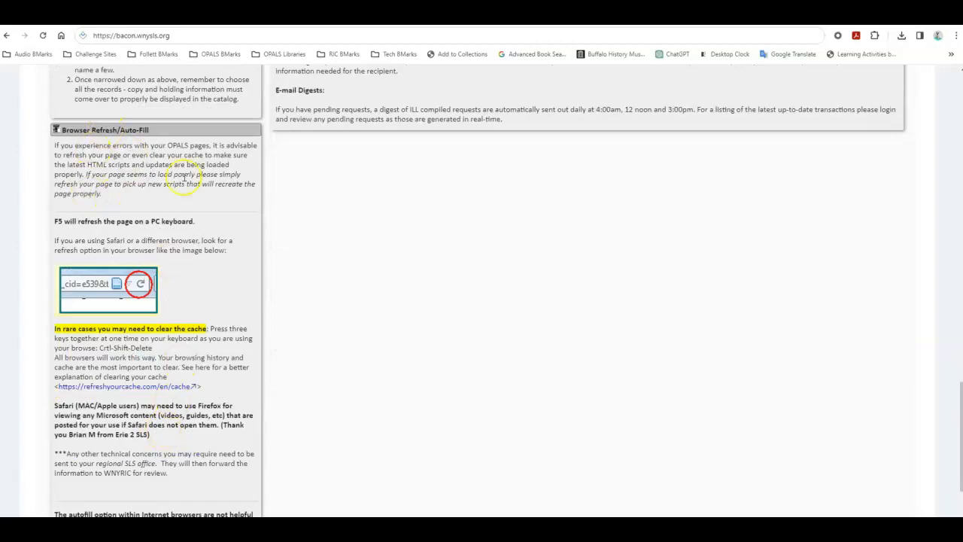
scroll(185, 178, "up", 10)
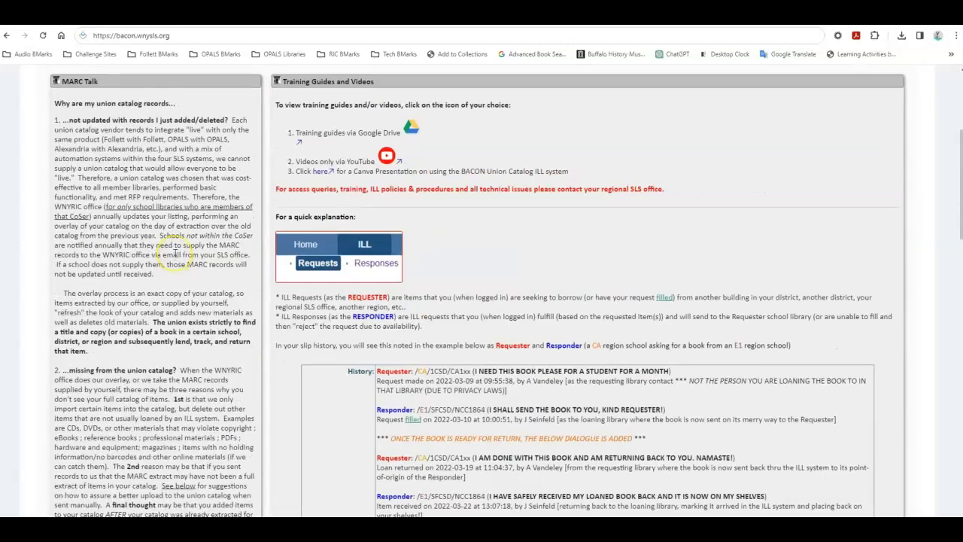
scroll(174, 254, "up", 2)
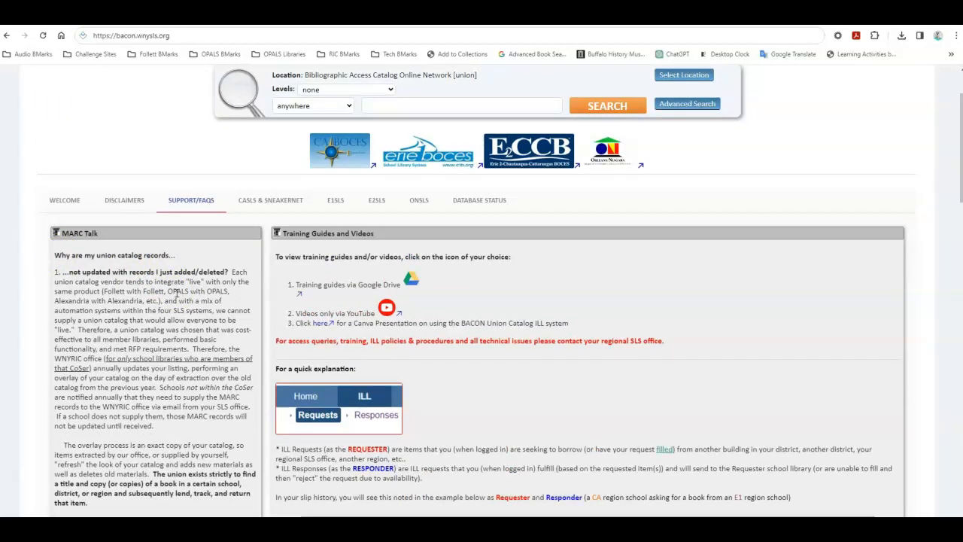
scroll(177, 294, "down", 2)
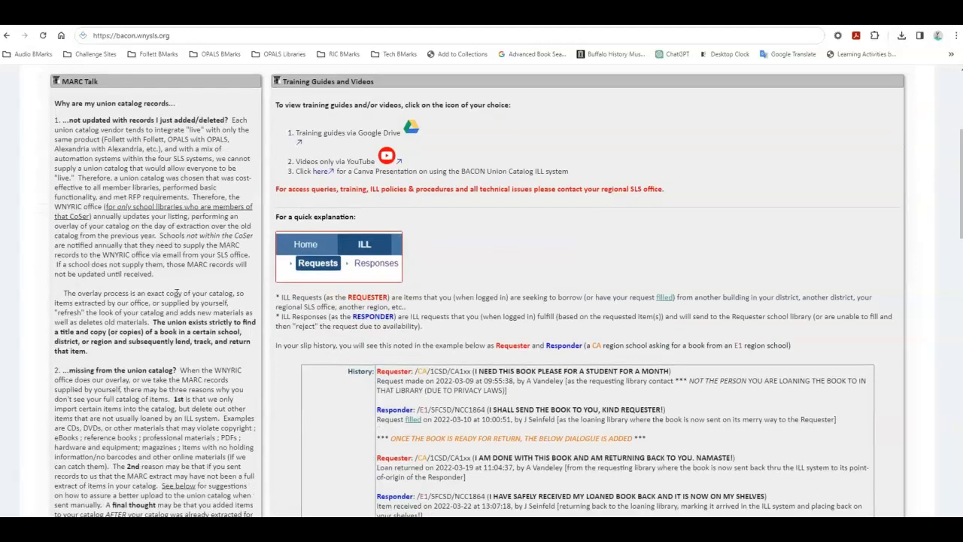
scroll(177, 294, "up", 3)
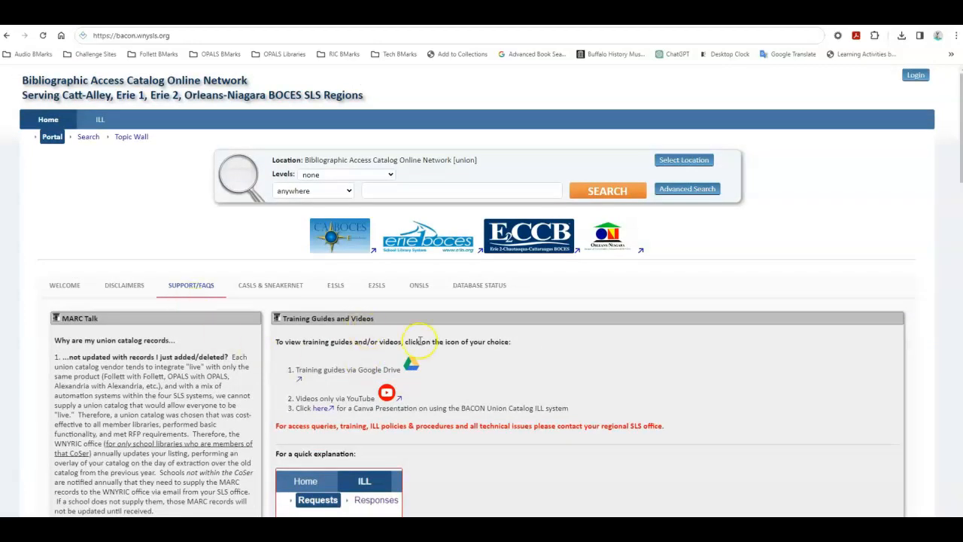
Step: Review the CASLS & SneakerNet information, including the SneakerNet delivery notes and the ILL Delivery Calendar
left_click(272, 286)
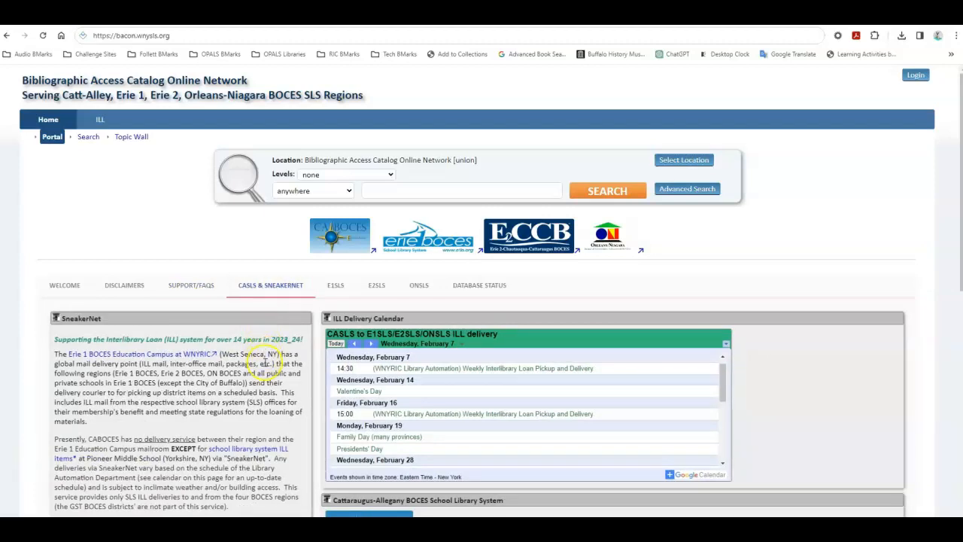
scroll(266, 365, "down", 2)
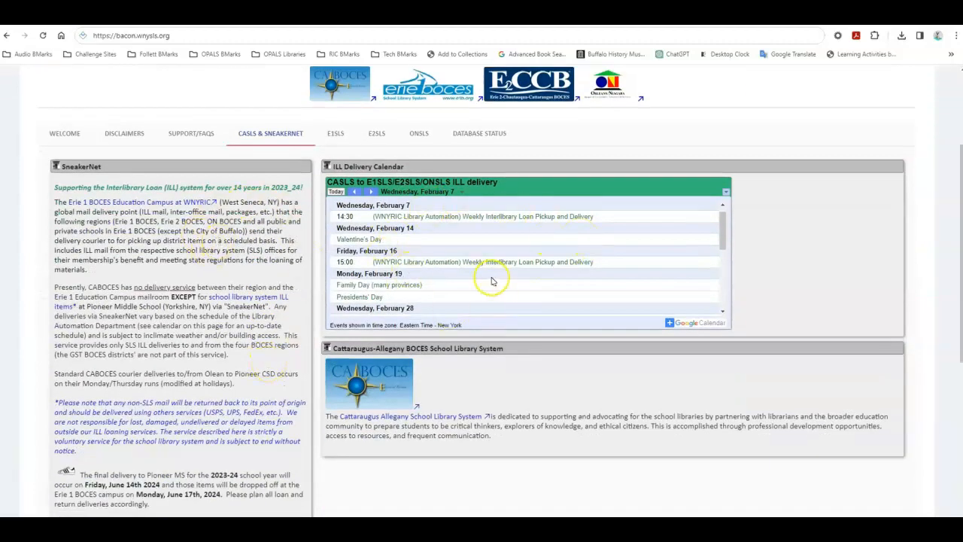
scroll(166, 376, "down", 5)
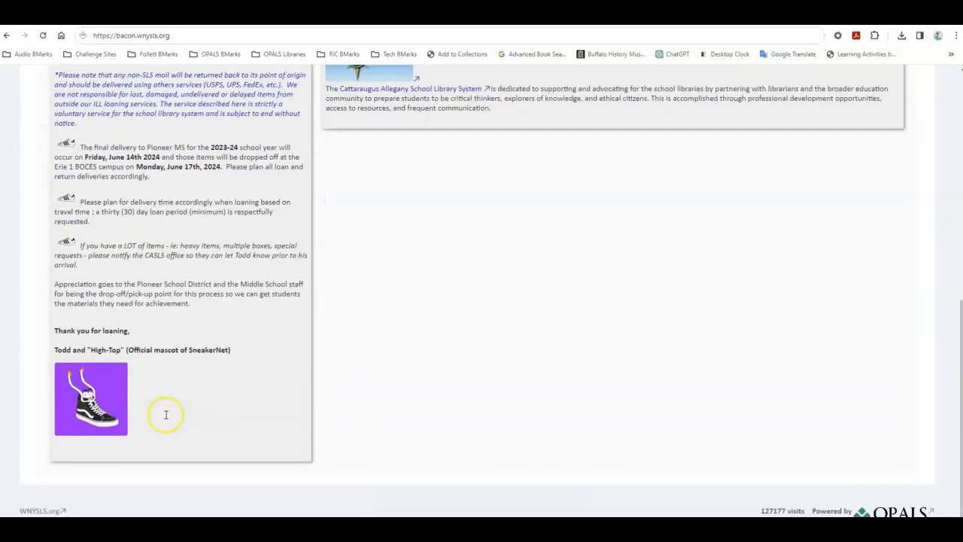
scroll(165, 414, "up", 5)
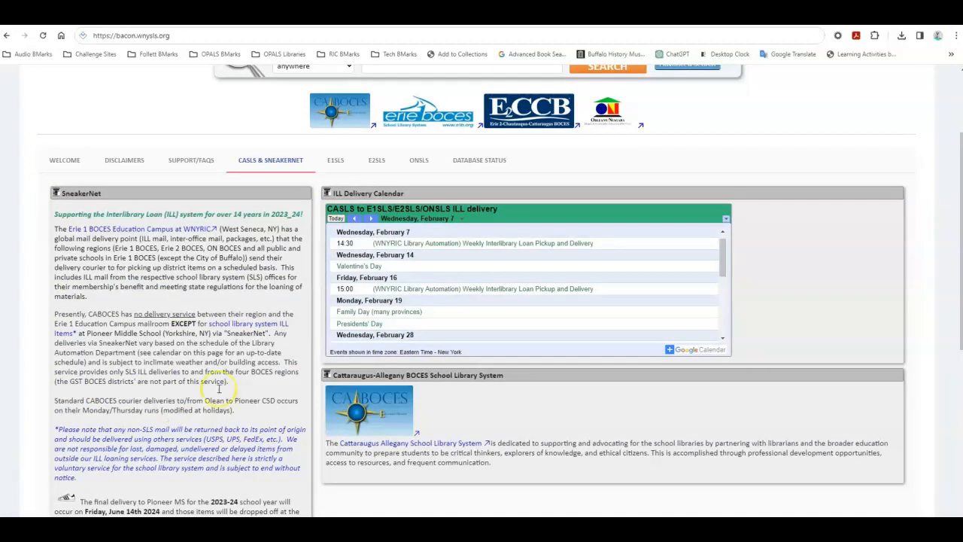
Step: View the E1SLS, E2SLS and ONSLS library system information and the Database Status section
left_click(334, 159)
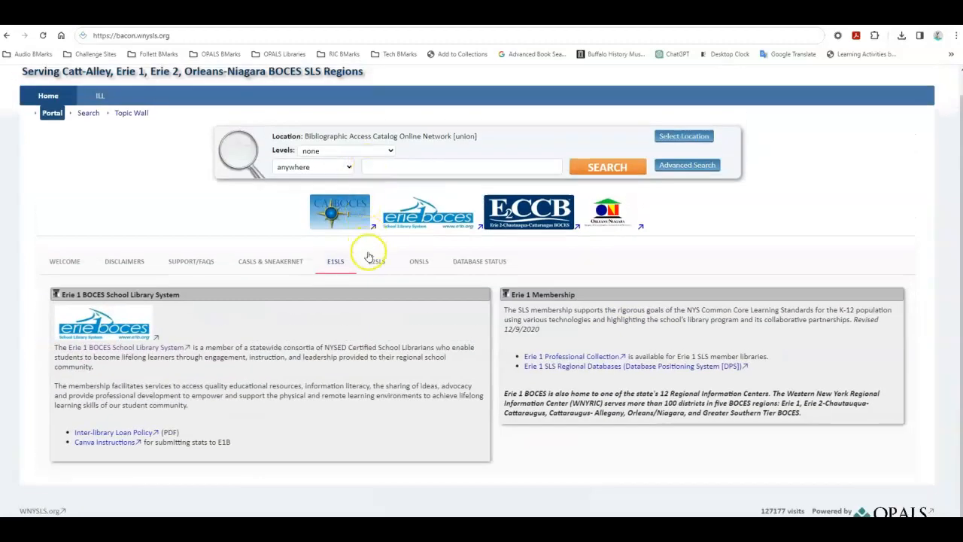
left_click(375, 259)
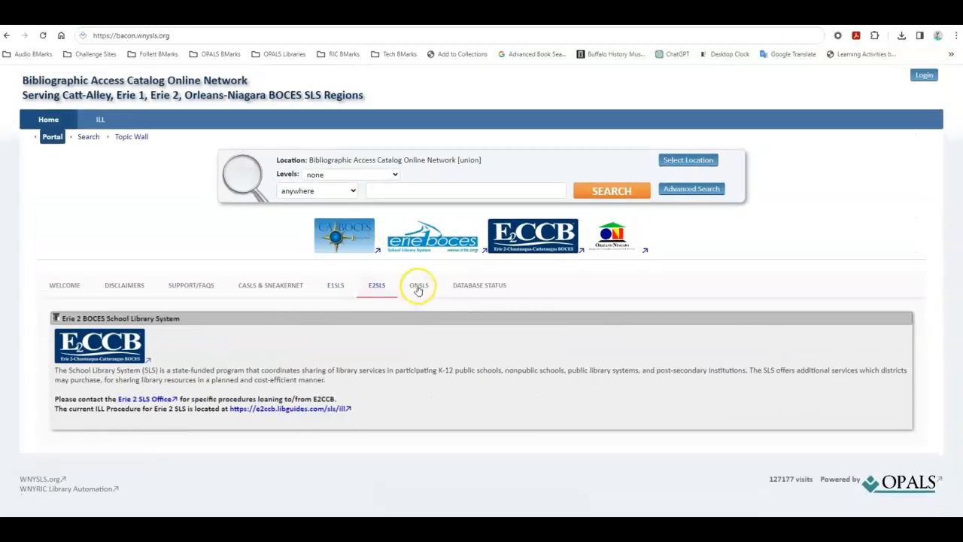
left_click(418, 288)
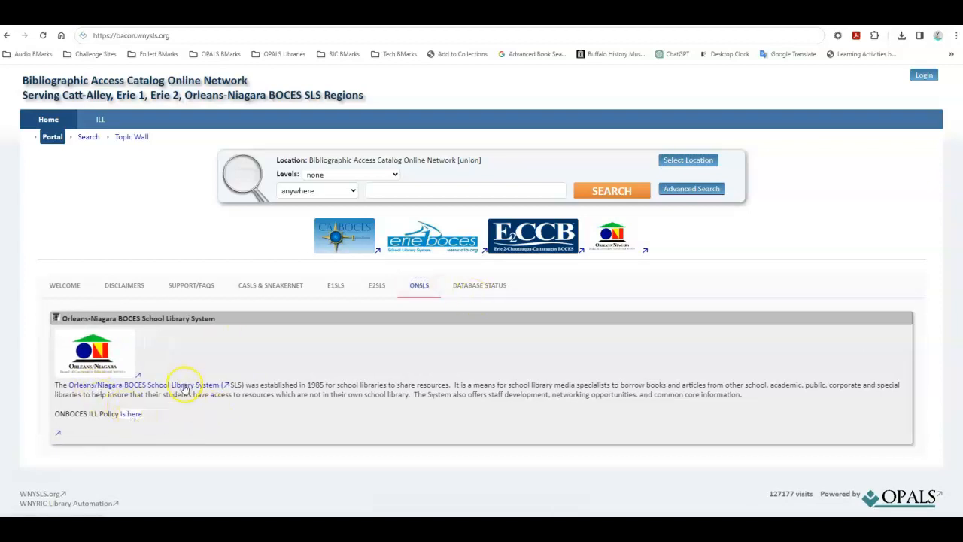
left_click(476, 289)
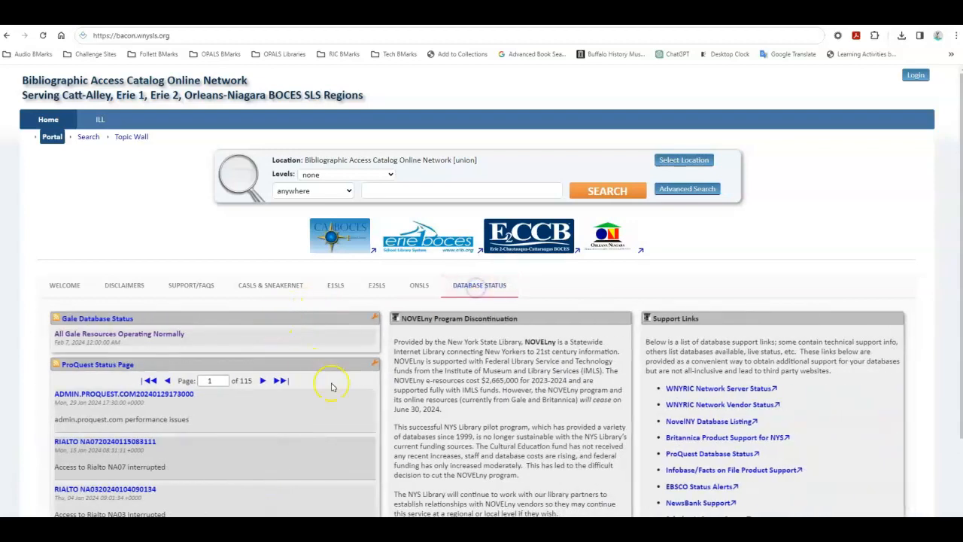
scroll(446, 346, "down", 2)
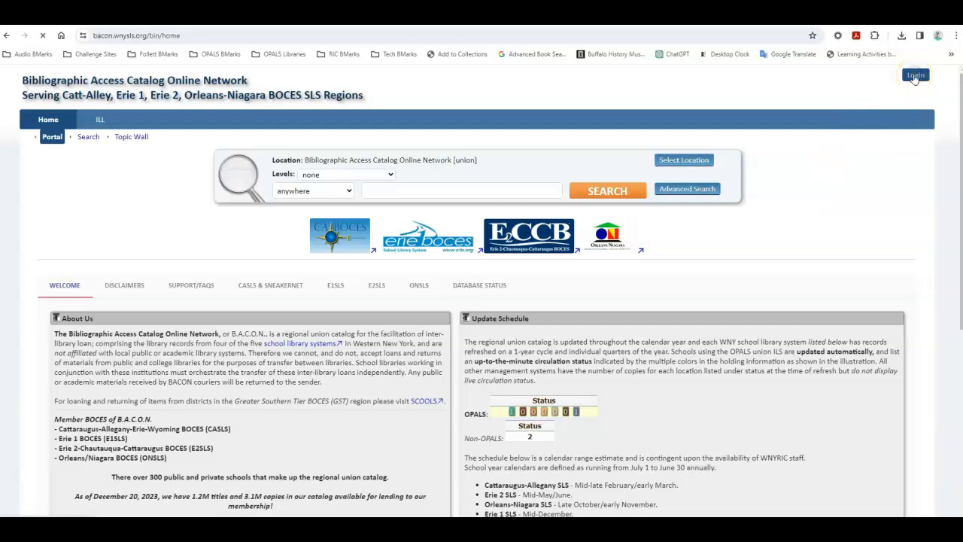
Step: Open the union catalog's login page and dismiss the Okta sign-in prompt
left_click(915, 76)
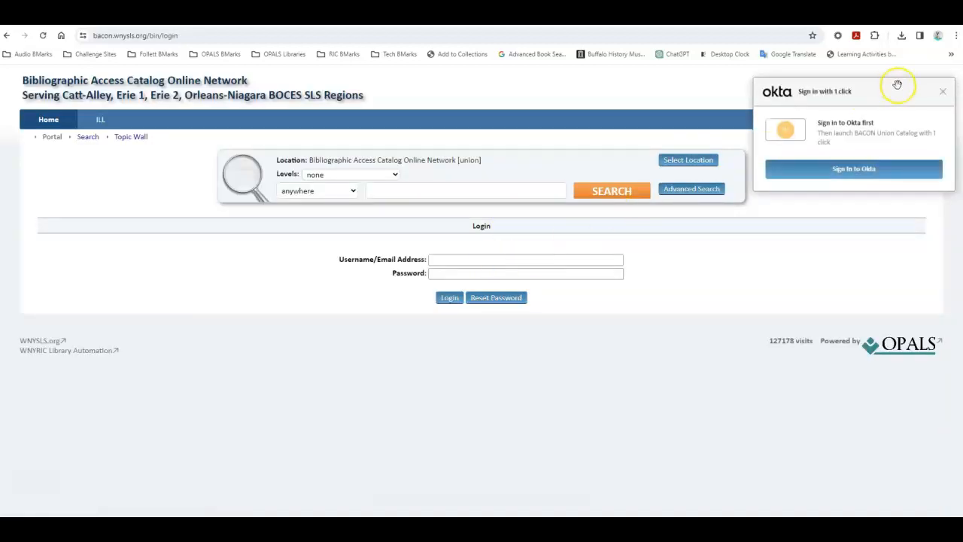
left_click(943, 92)
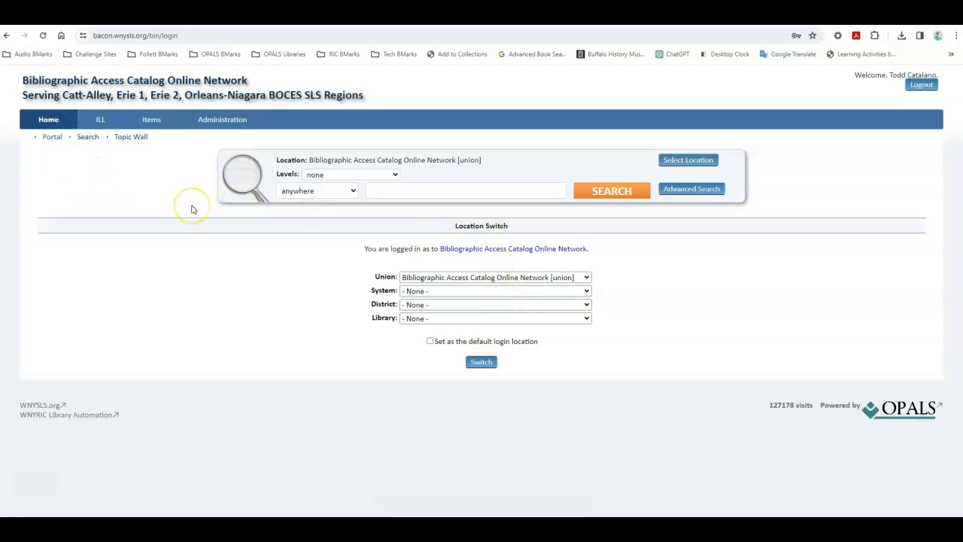
Step: Set the login location to Cattaraugus-Allegany BOCES [CA] and Olean City SD [OCSD], and view the district's library choices
left_click(578, 293)
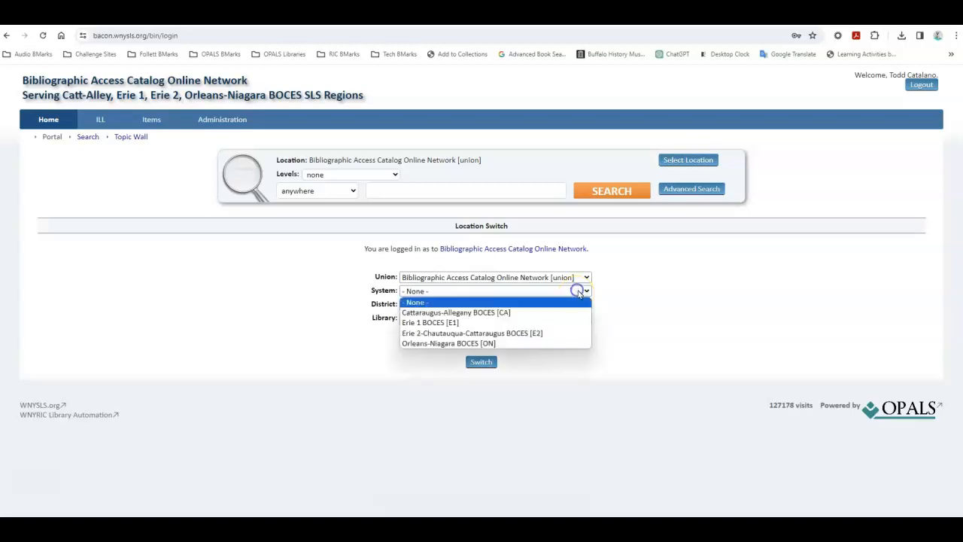
left_click(579, 293)
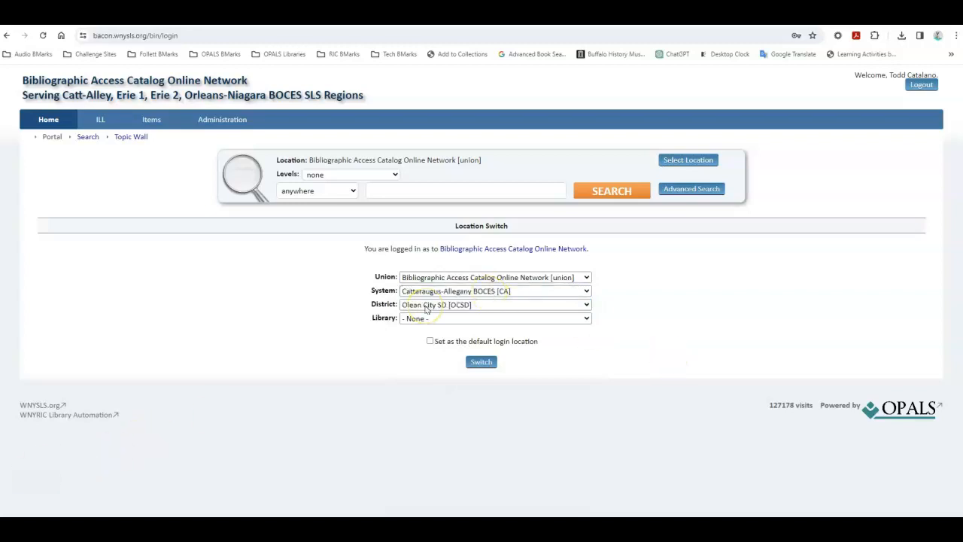
left_click(428, 318)
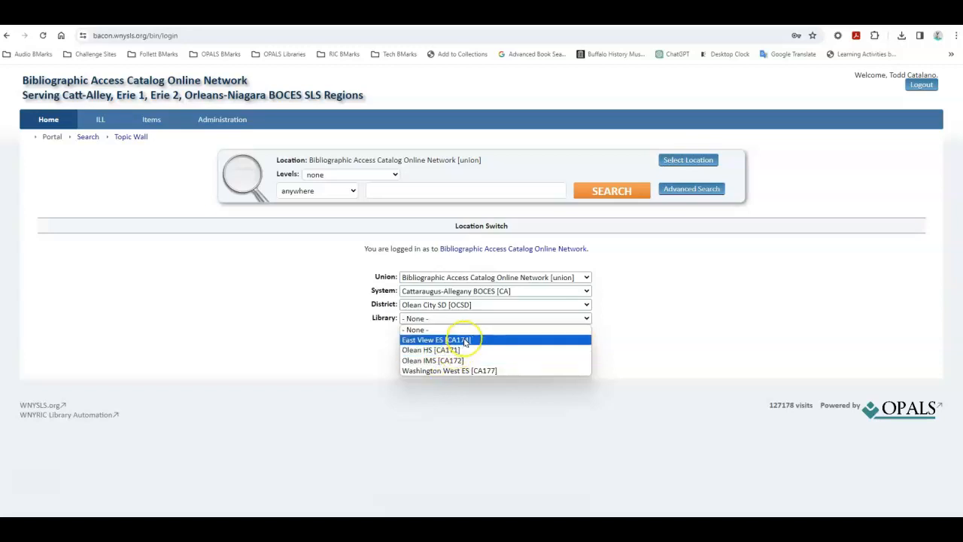
left_click(279, 358)
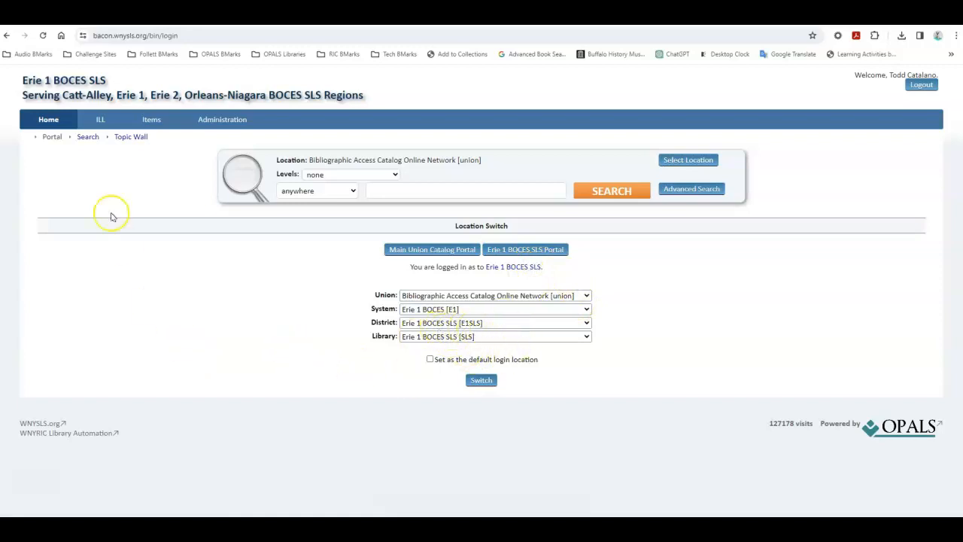
Step: From the catalog portal, set the search location to Cattaraugus-Allegany BOCES [CA], district Pioneer CSD [PCSD], library Pioneer HS [CA181]
left_click(53, 139)
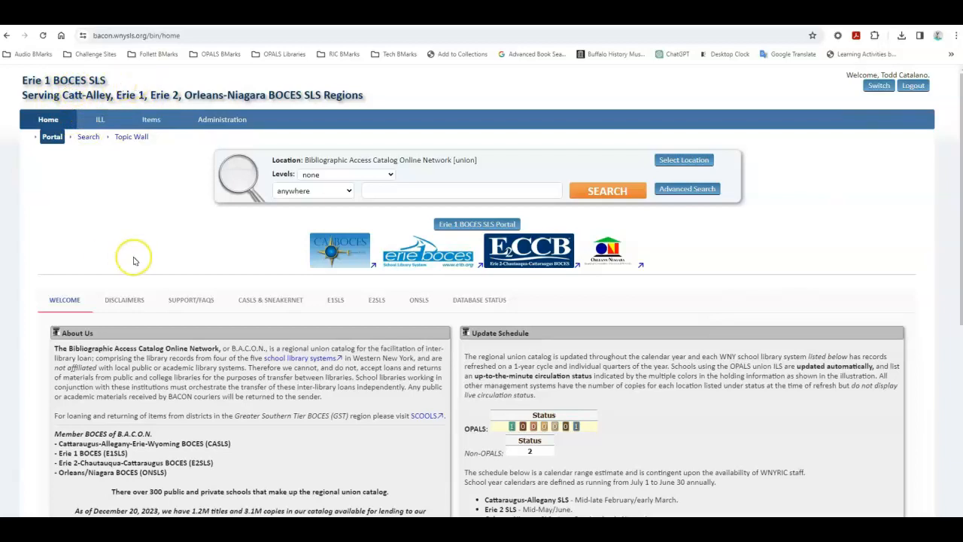
left_click(683, 161)
left_click(674, 137)
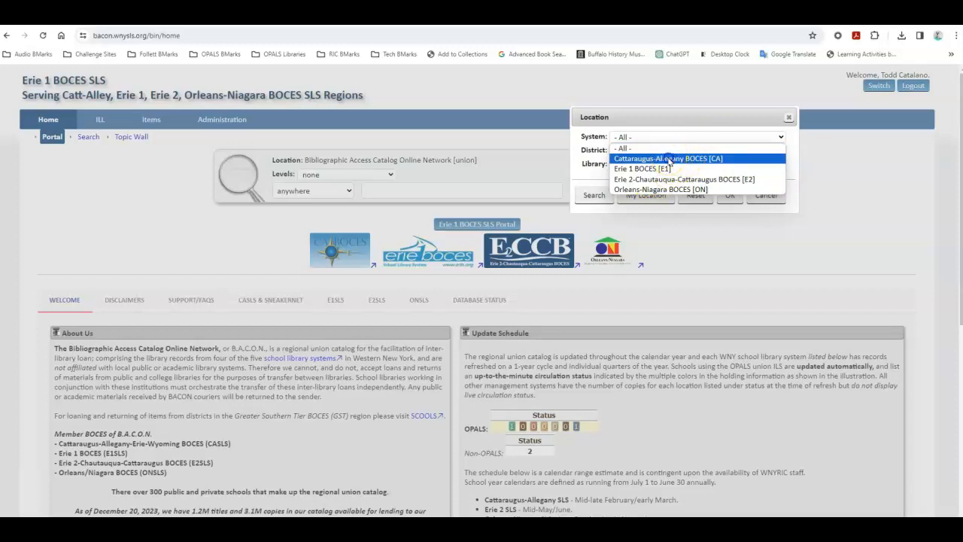
left_click(670, 158)
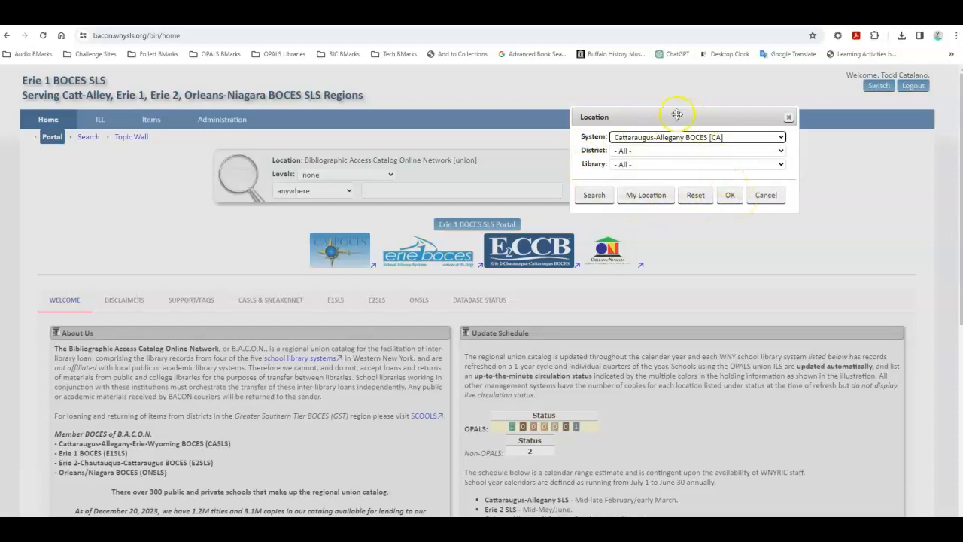
left_click(651, 150)
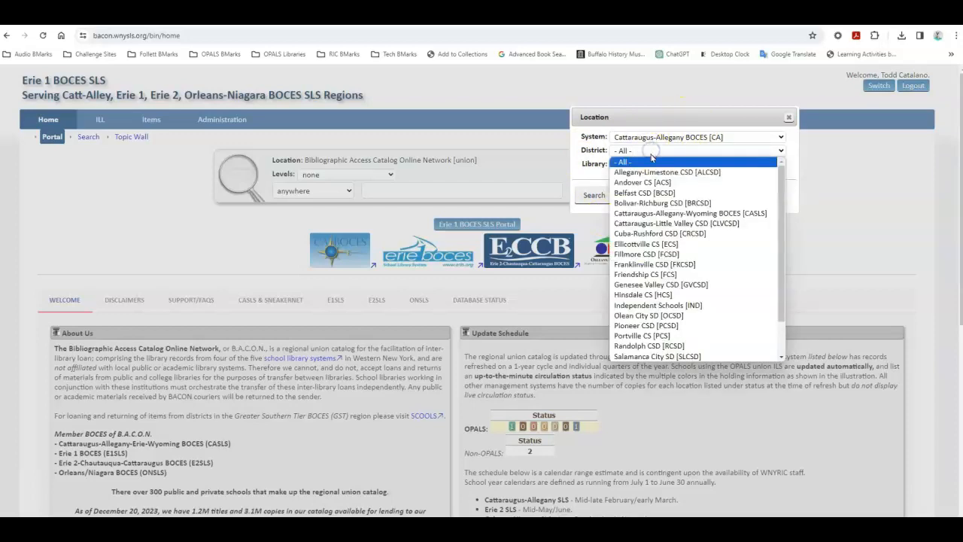
left_click(677, 325)
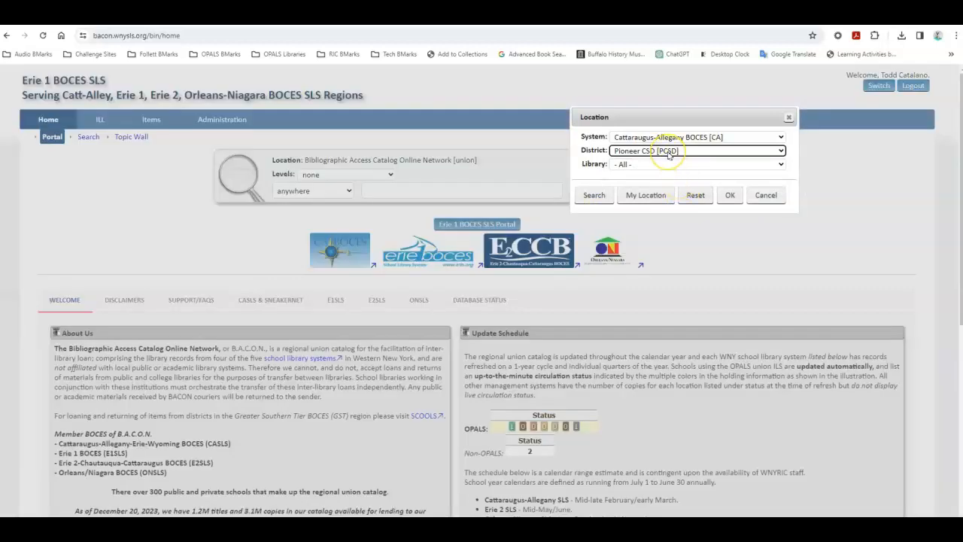
left_click(668, 152)
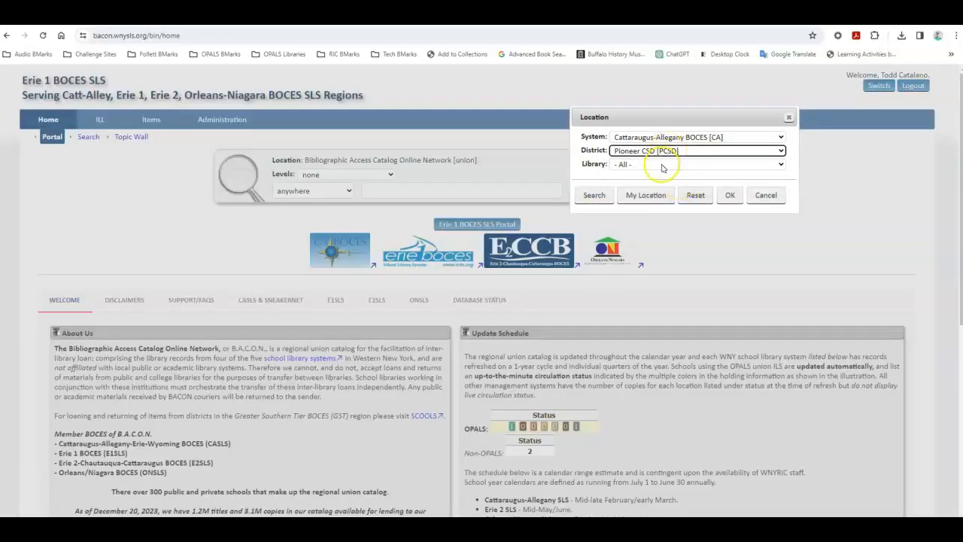
left_click(664, 164)
left_click(667, 210)
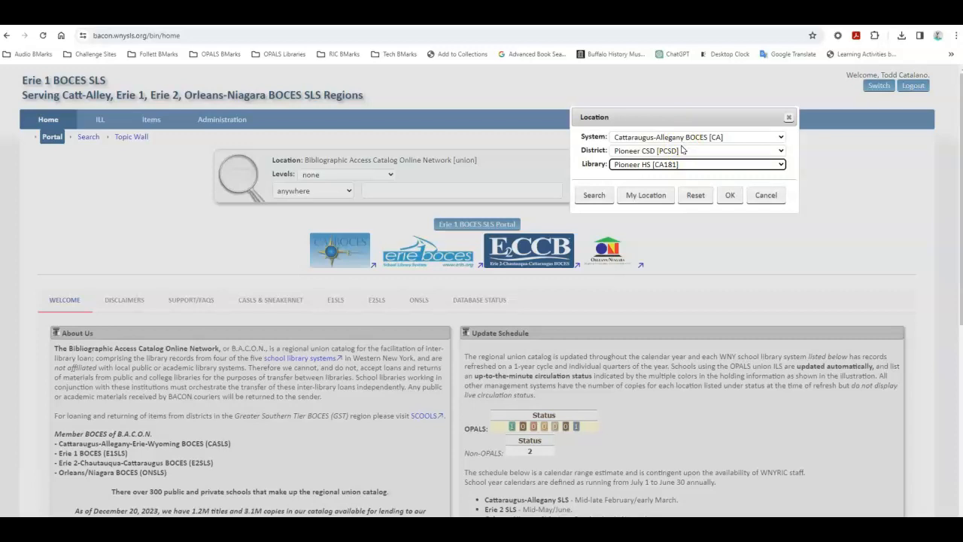
left_click(730, 197)
left_click_drag(382, 159, 290, 163)
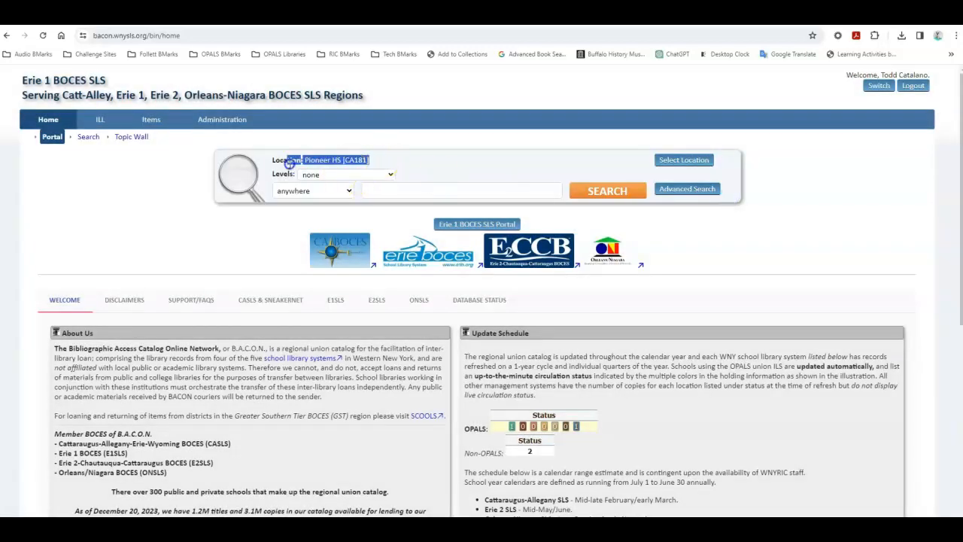
left_click(390, 161)
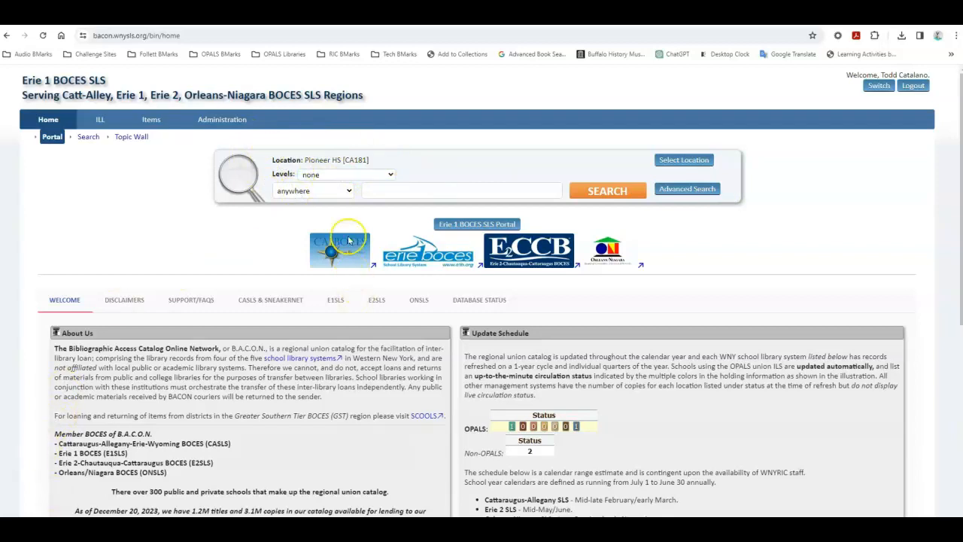
Step: Run a title search for "whale quest" and show the holdings of the matching record
left_click(345, 193)
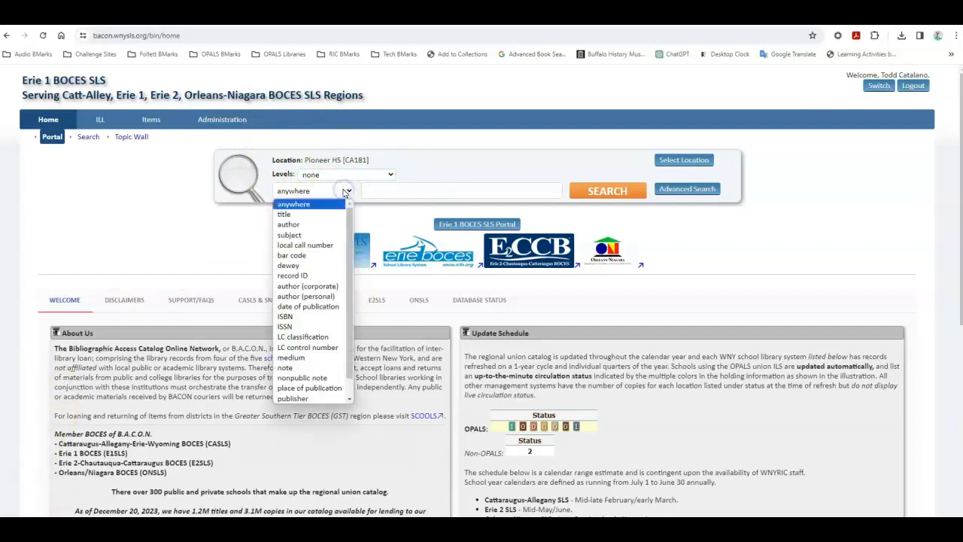
left_click(318, 213)
left_click(410, 191)
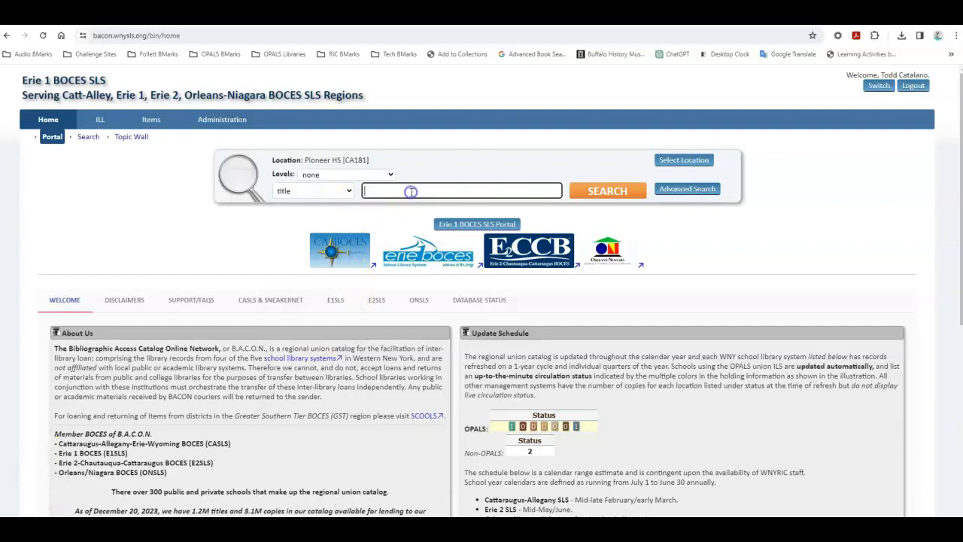
type("whale quest")
key("Return")
left_click(397, 386)
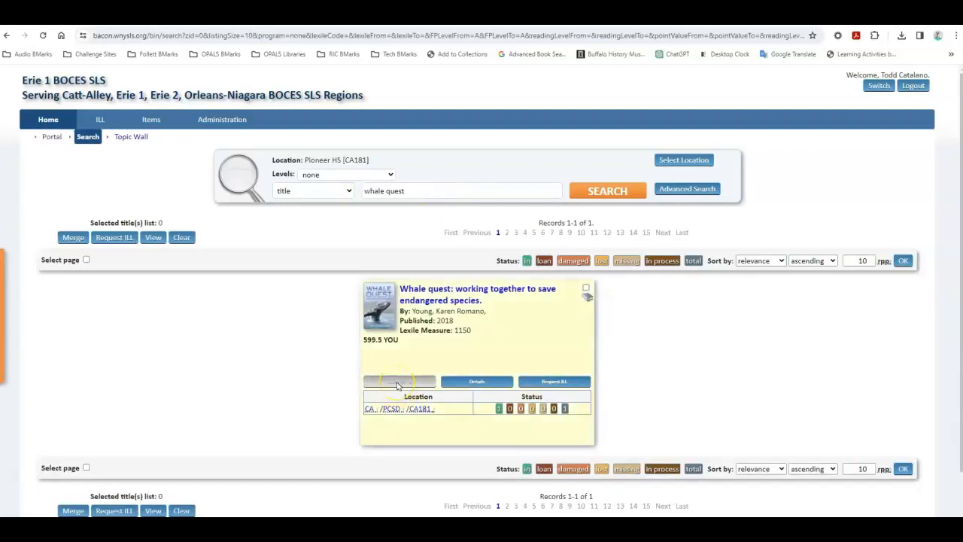
mouse_move(420, 416)
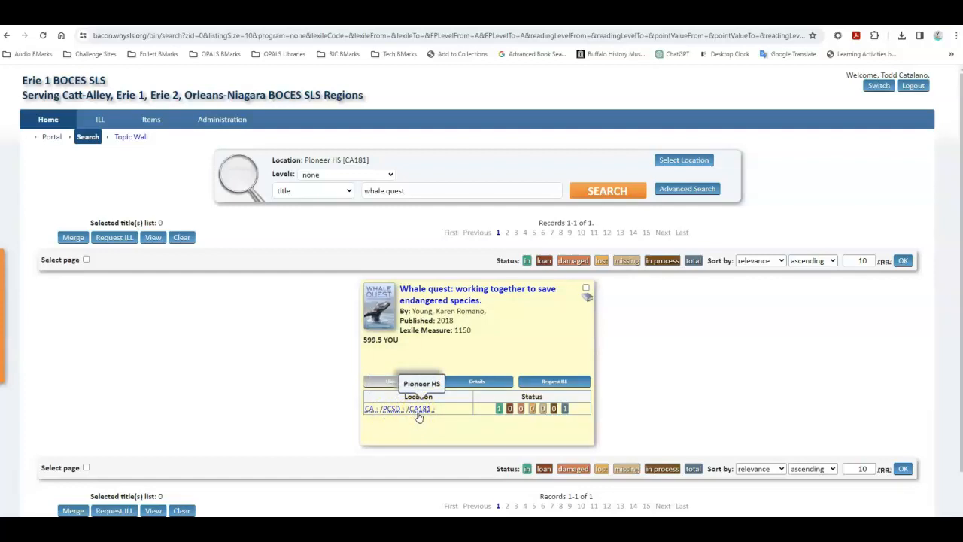
Step: Widen the search location to all districts of Cattaraugus-Allegany BOCES [CA] and rerun the "whale quest" title search
left_click(684, 161)
left_click(660, 154)
left_click(659, 163)
left_click(731, 196)
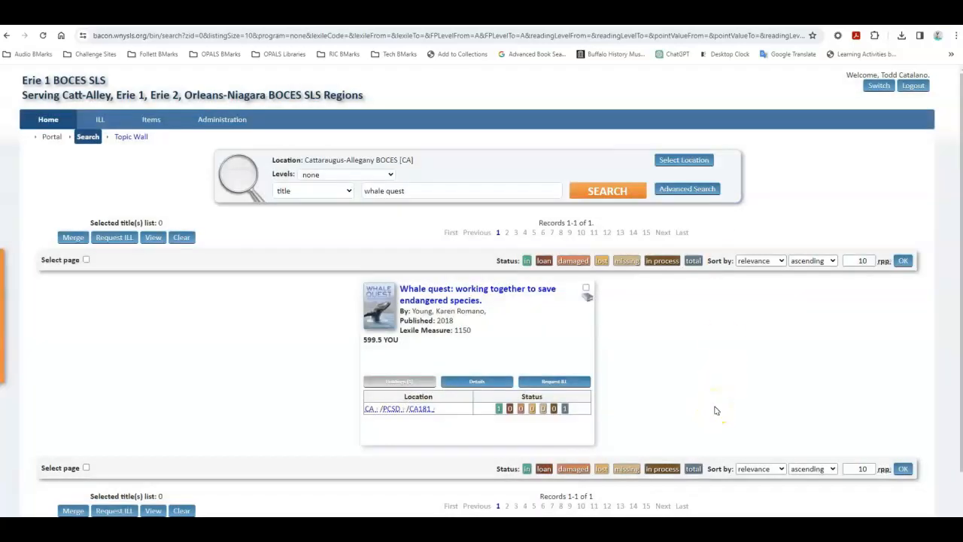
left_click(608, 190)
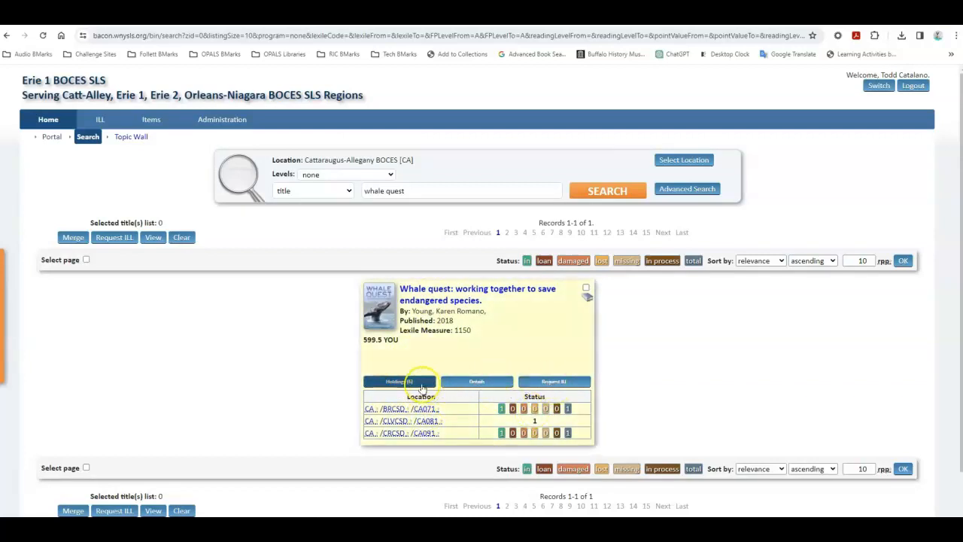
Step: Start an ILL request from the Whale quest record's details and select Pioneer HS [CA181] as the responder
left_click(464, 382)
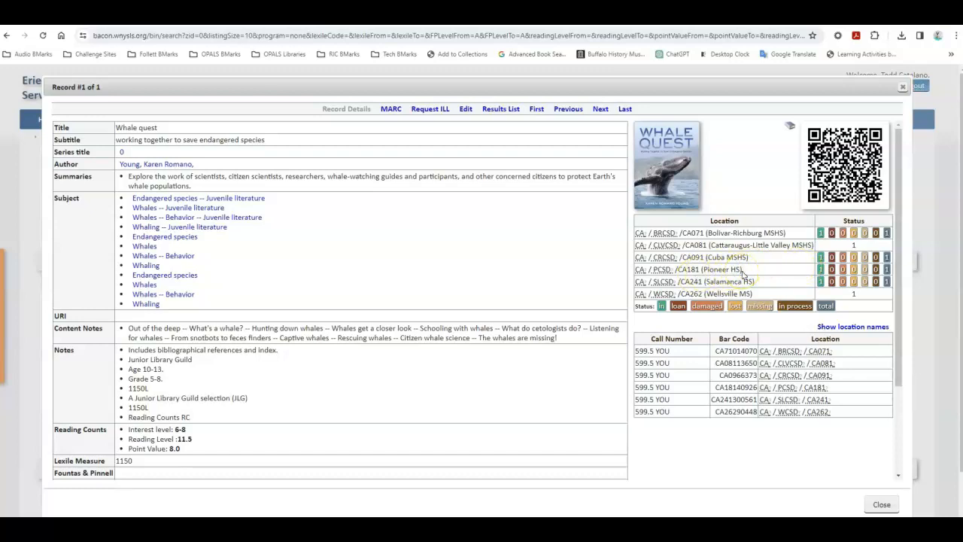
left_click(431, 110)
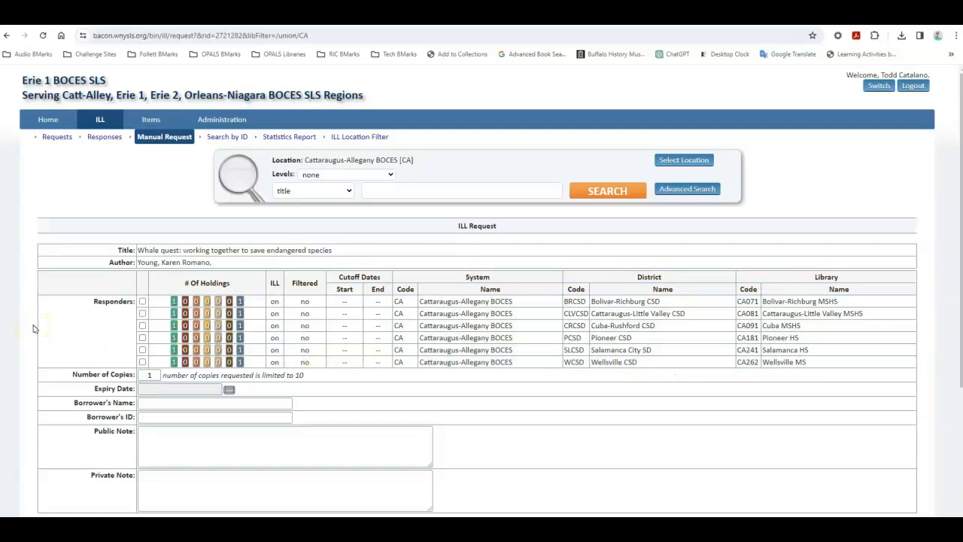
left_click(142, 338)
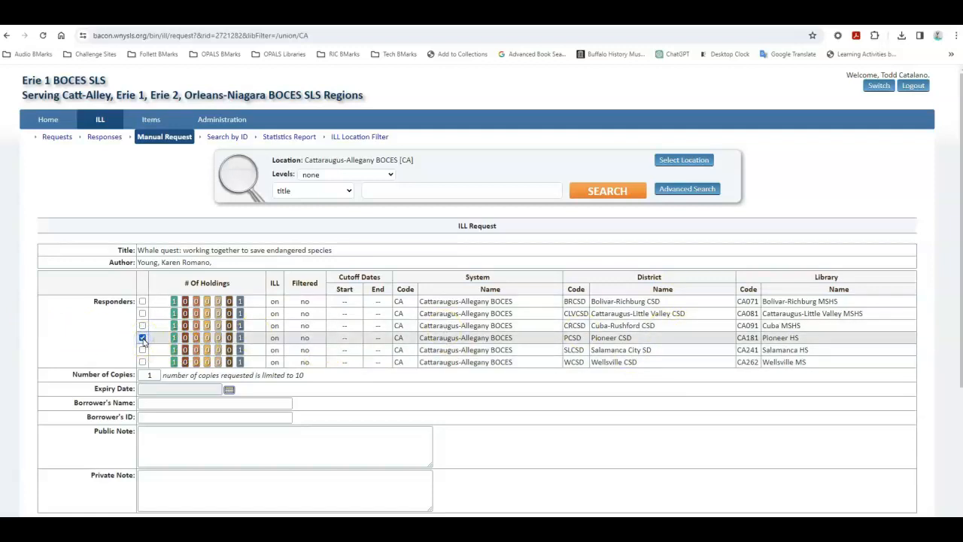
left_click(154, 375)
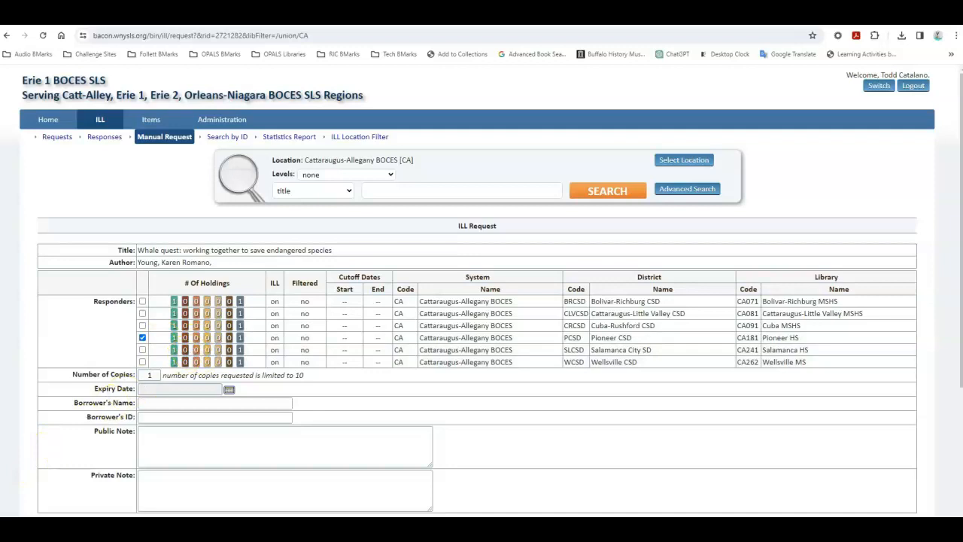
Step: Set the ILL request's expiry date to 2024-02-28
scroll(462, 362, "down", 2)
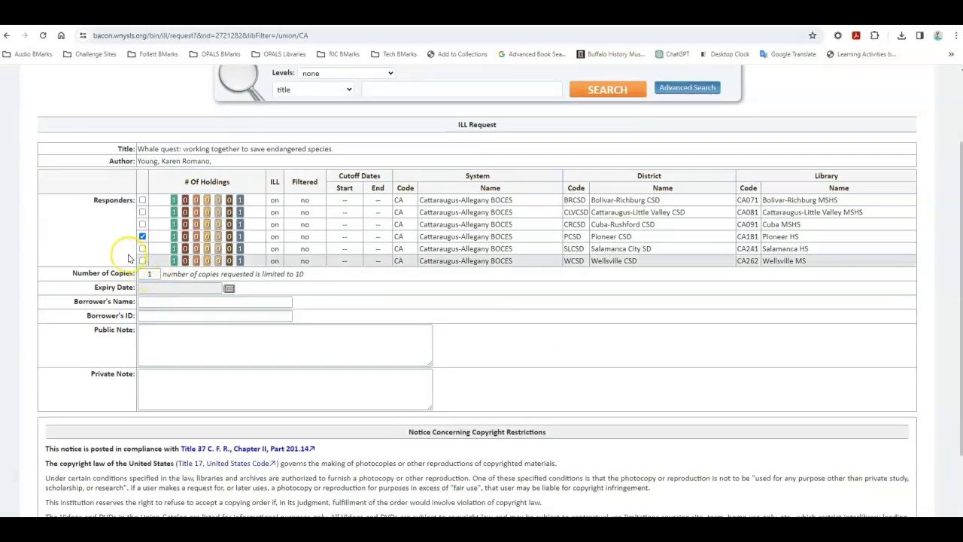
left_click(229, 288)
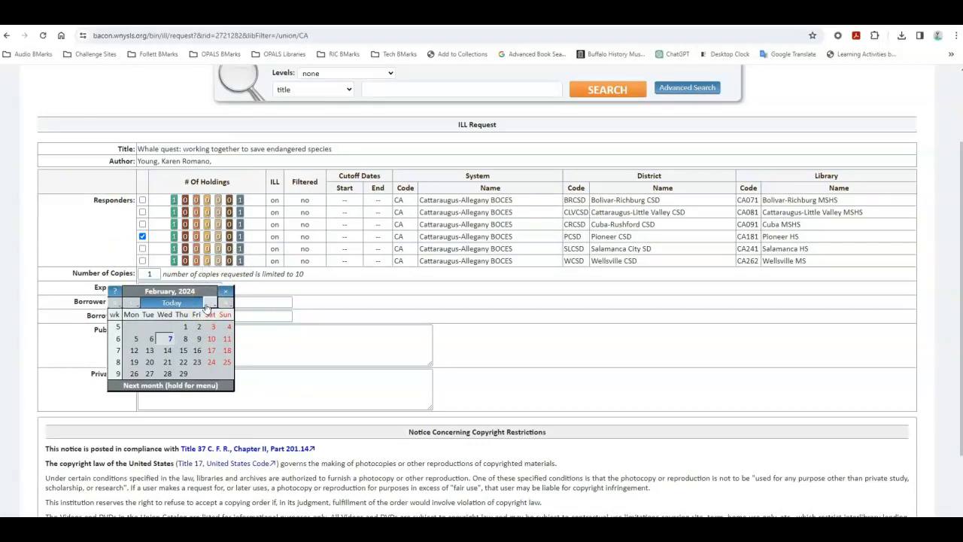
left_click(167, 373)
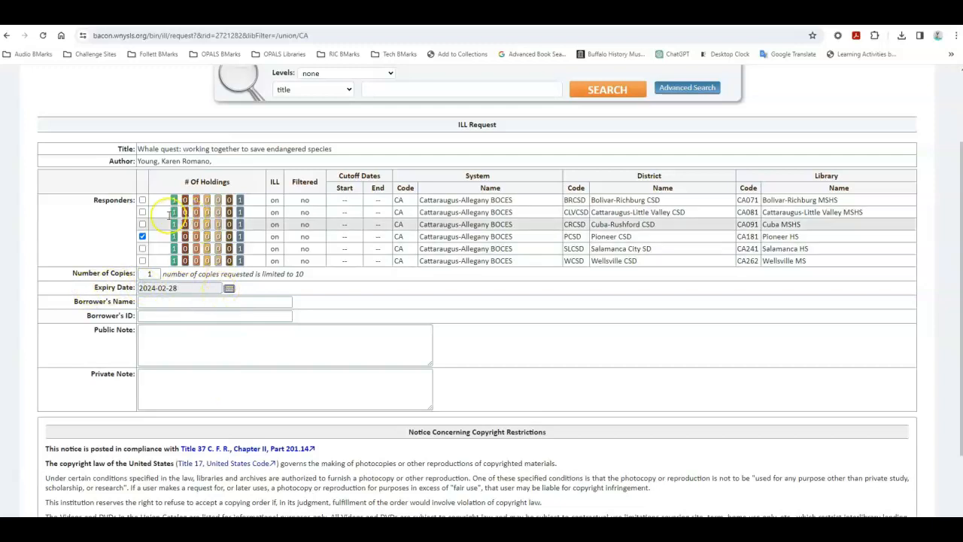
left_click(173, 287)
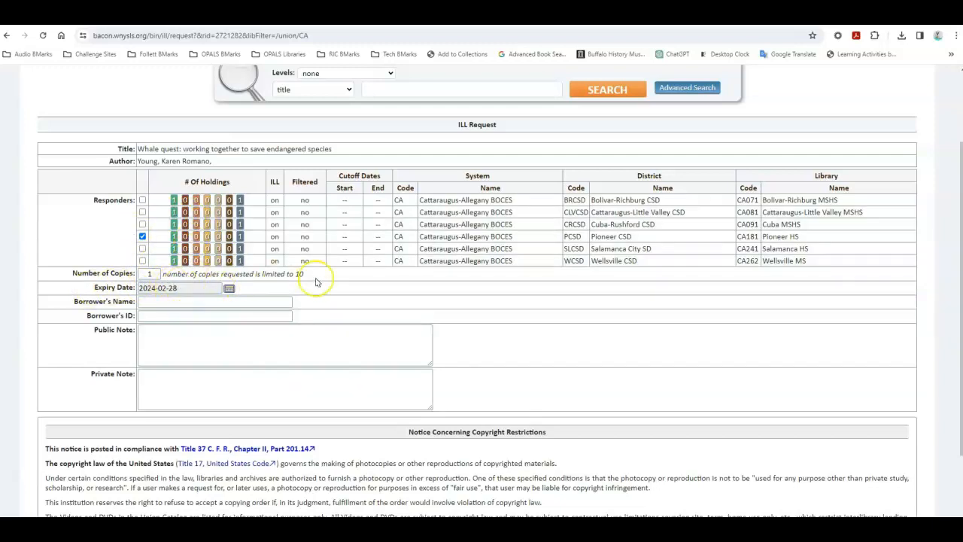
left_click(184, 286)
Step: Enter SLS OFFICE USER as the borrower's name and "DO NOT SEND! TEST ONLY!" as the public note
left_click(182, 301)
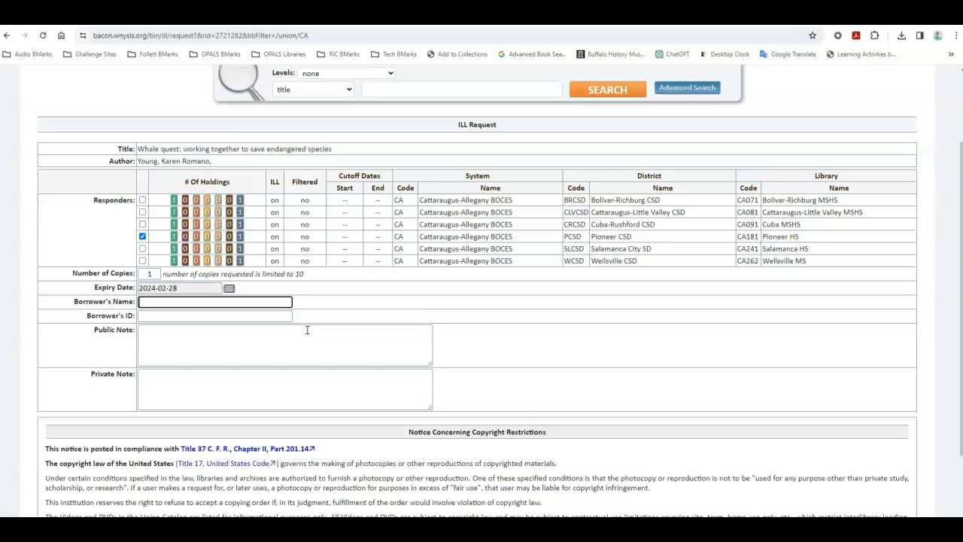
type("SLS OFFICE USER")
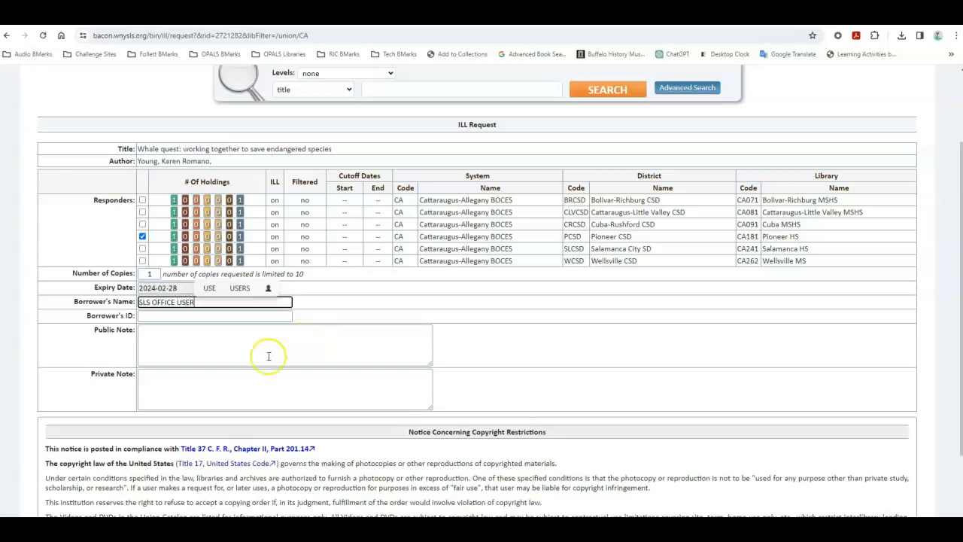
left_click(205, 342)
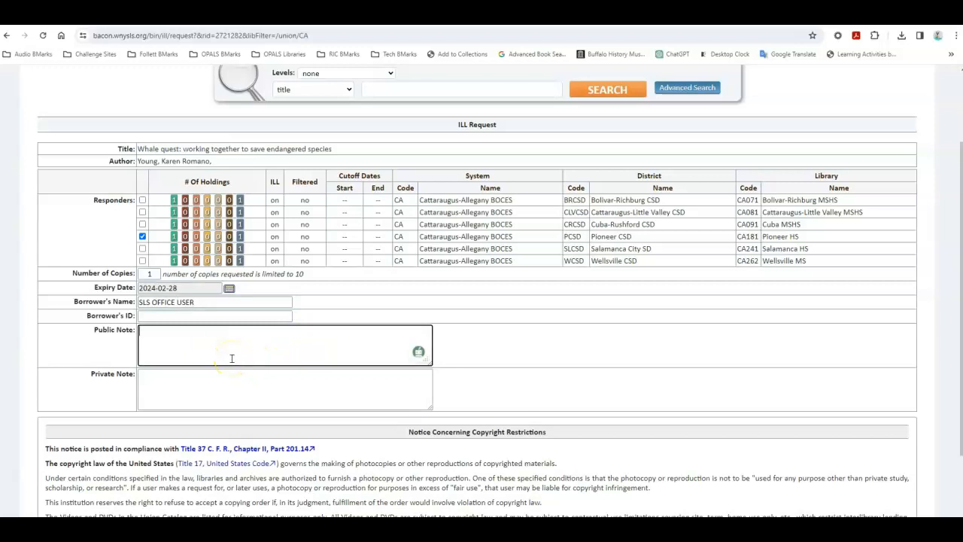
type("DO NOT SEND!  TEST ONLY!")
left_click_drag(234, 334, 115, 333)
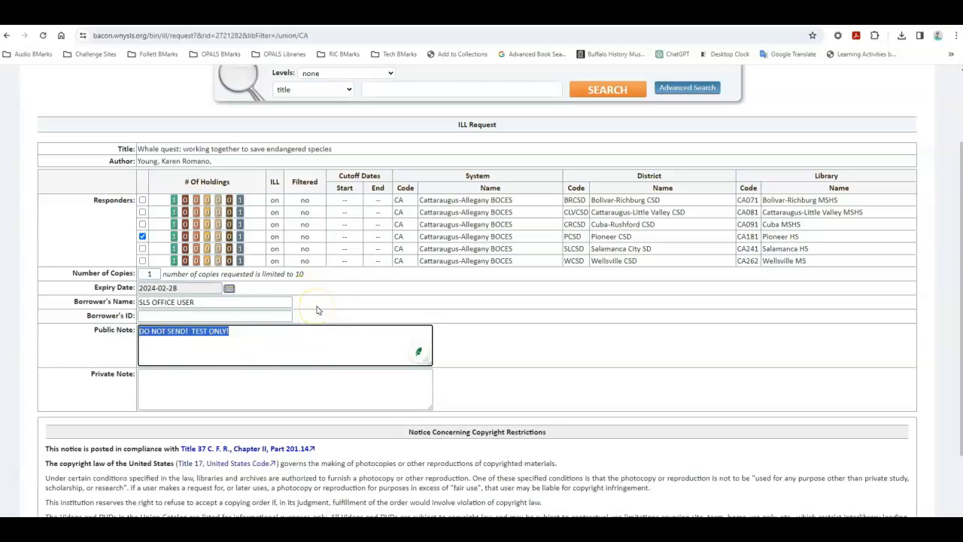
Step: Submit the ILL request for Whale quest and open the list of ILL requests
scroll(548, 336, "down", 3)
left_click(572, 251)
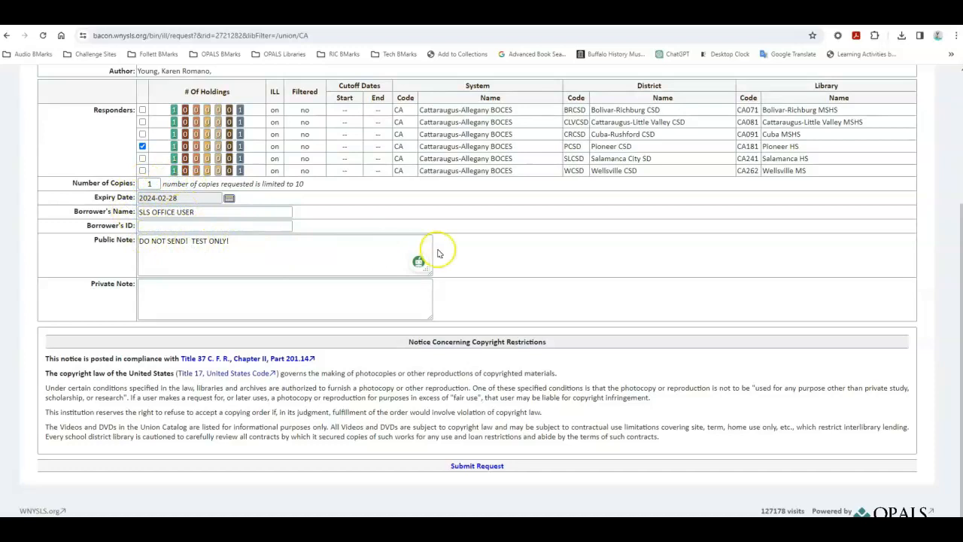
triple_click(488, 468)
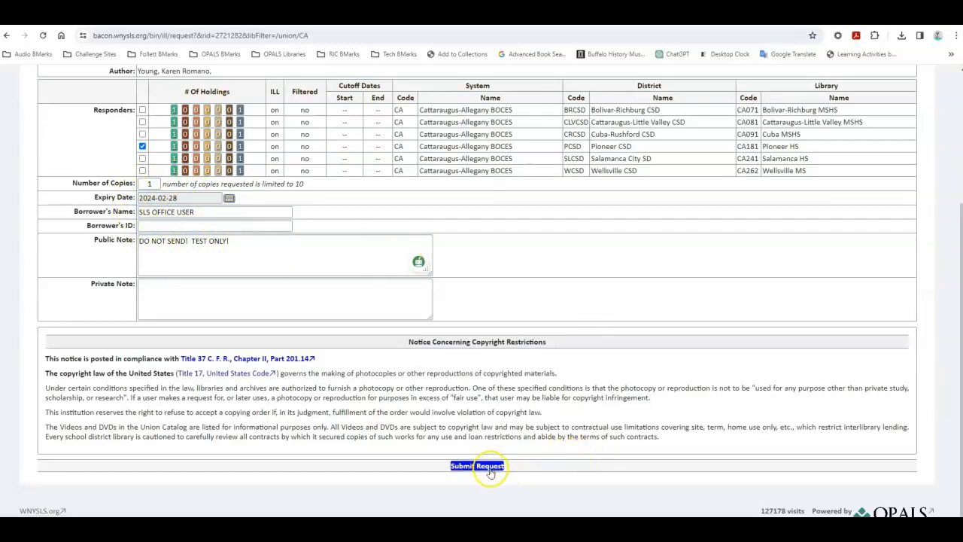
left_click(489, 467)
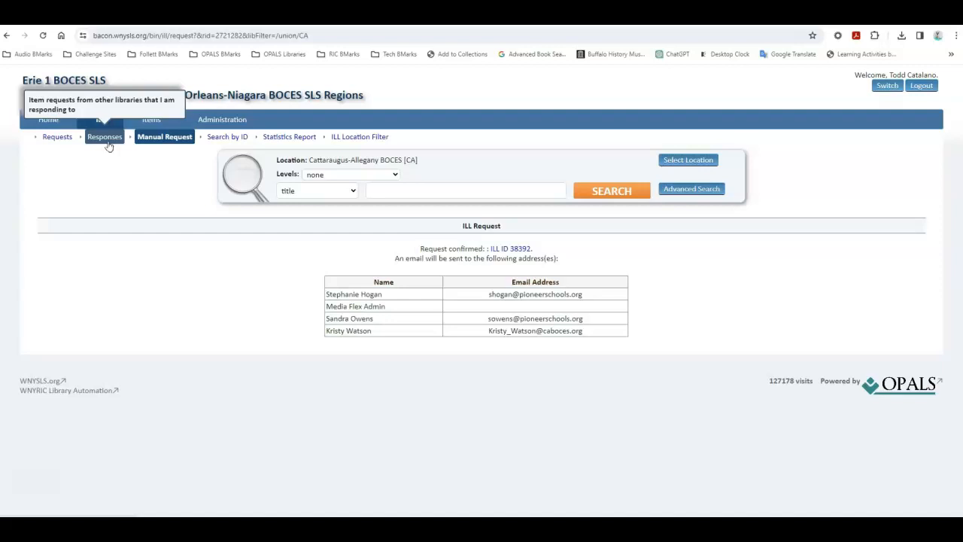
left_click(57, 137)
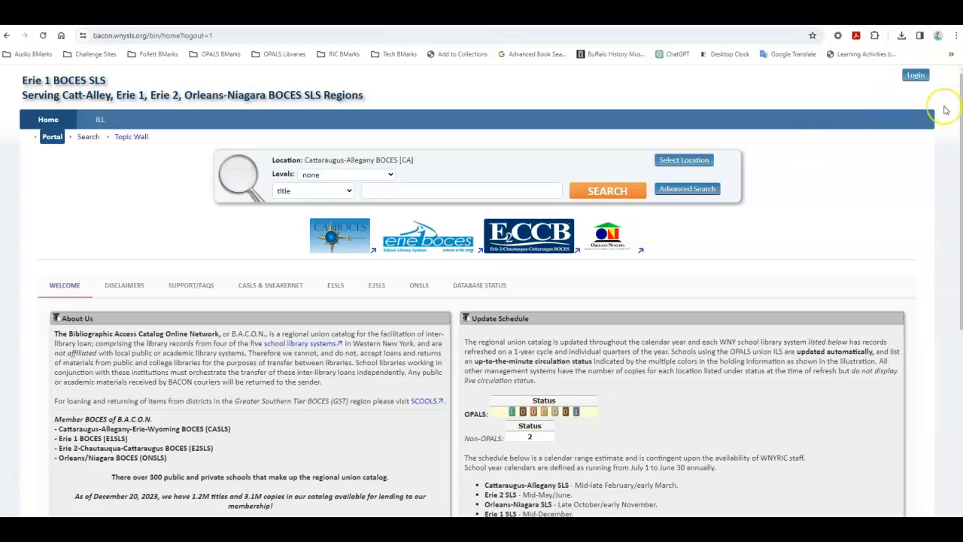
Step: Log in with the Pioneer HS account's username and password, dismissing the Okta prompt, and open the catalog portal
left_click(915, 75)
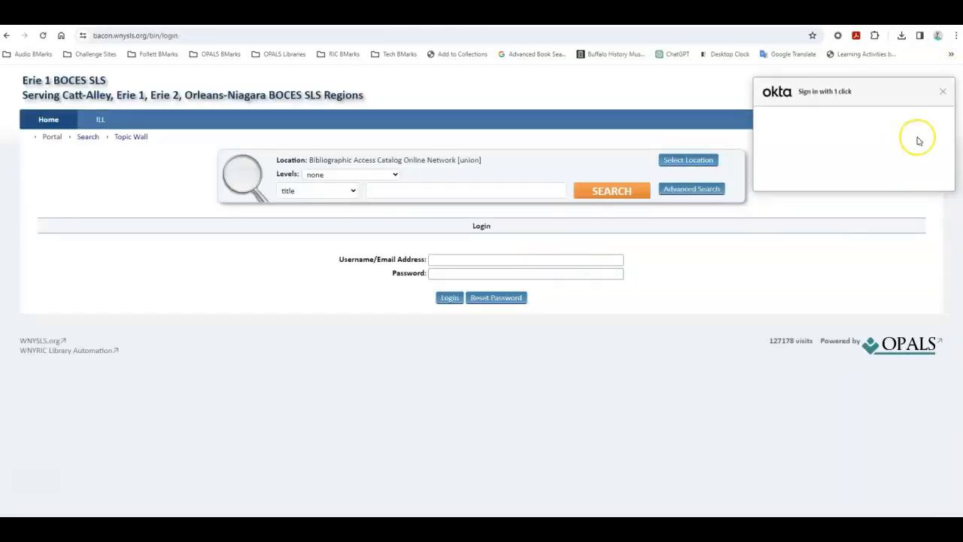
left_click(943, 94)
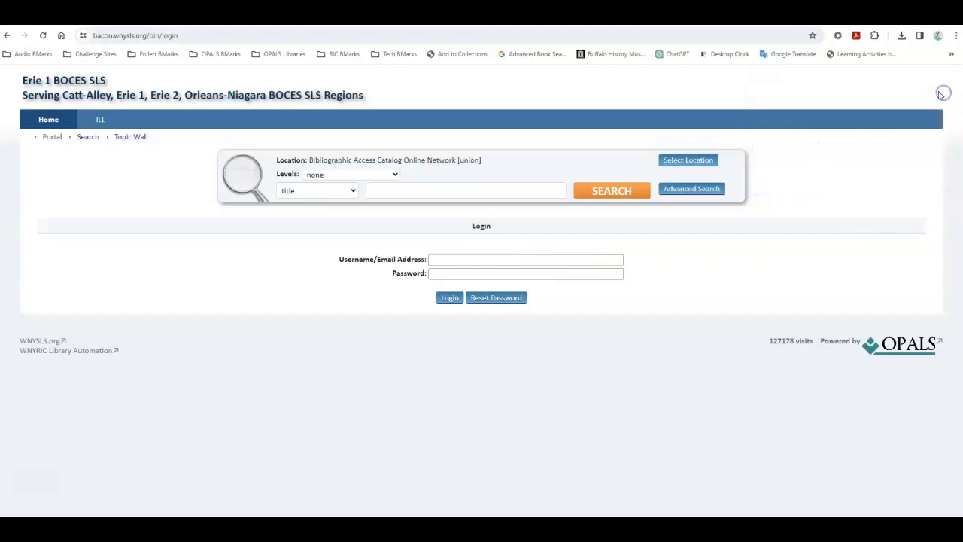
left_click(509, 260)
type("th")
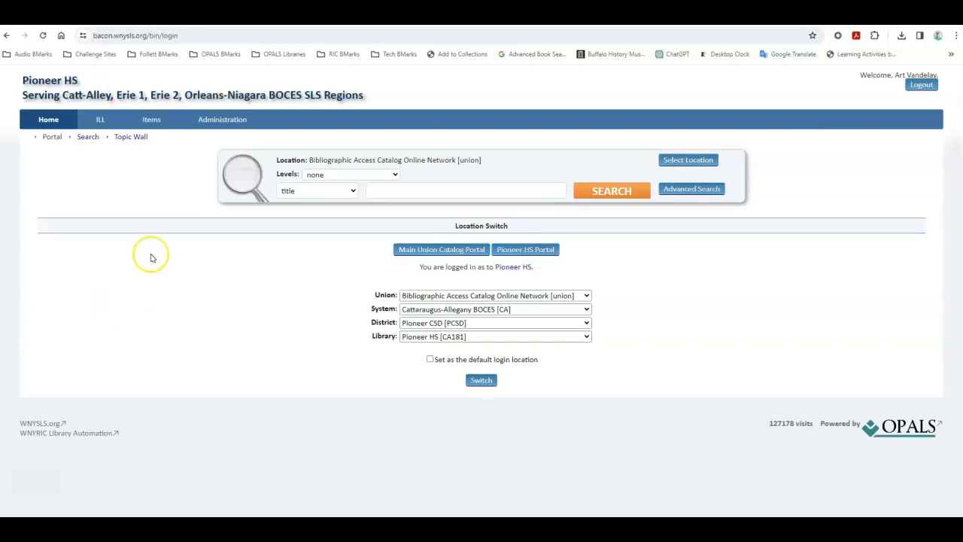
left_click(54, 142)
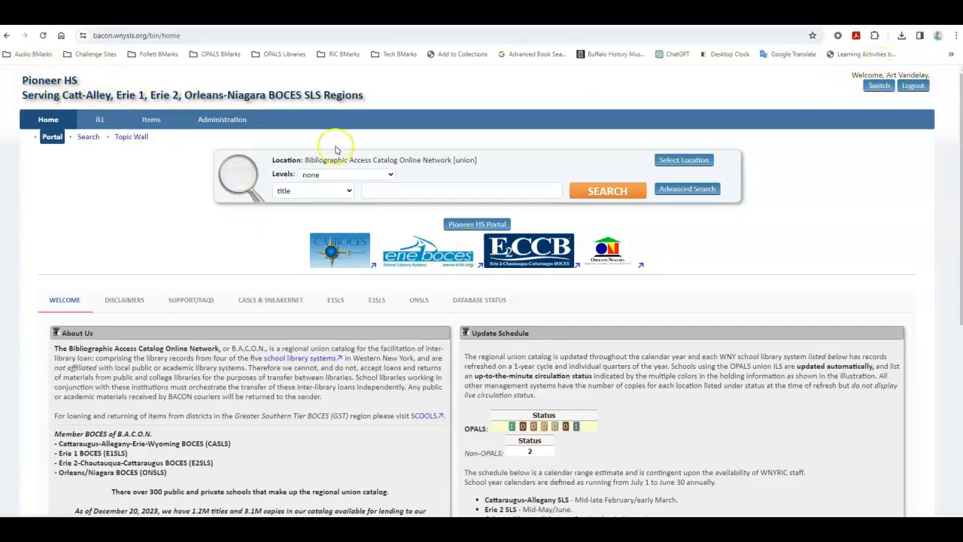
Step: Open the ILL requests awaiting this library's response and view the open request for Whale quest
mouse_move(100, 120)
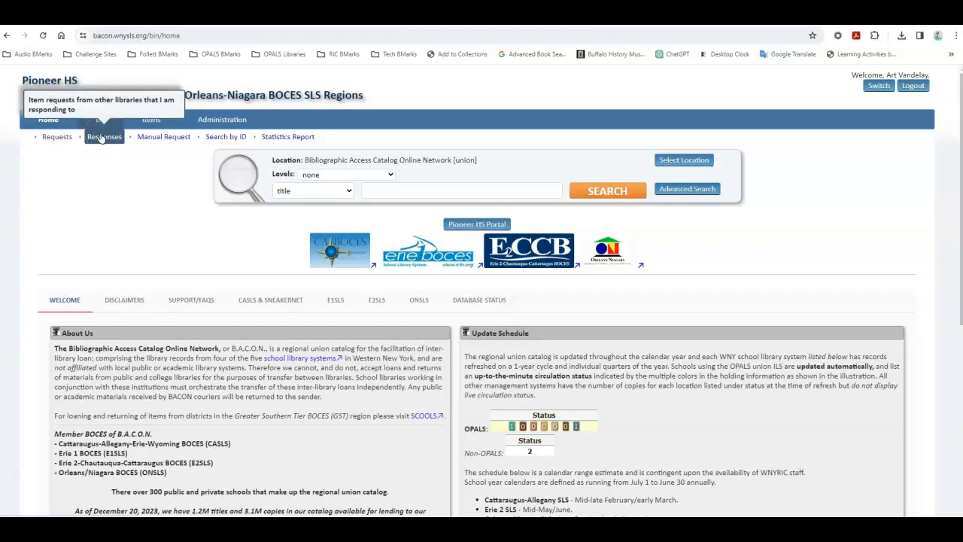
left_click(101, 137)
scroll(158, 218, "down", 3)
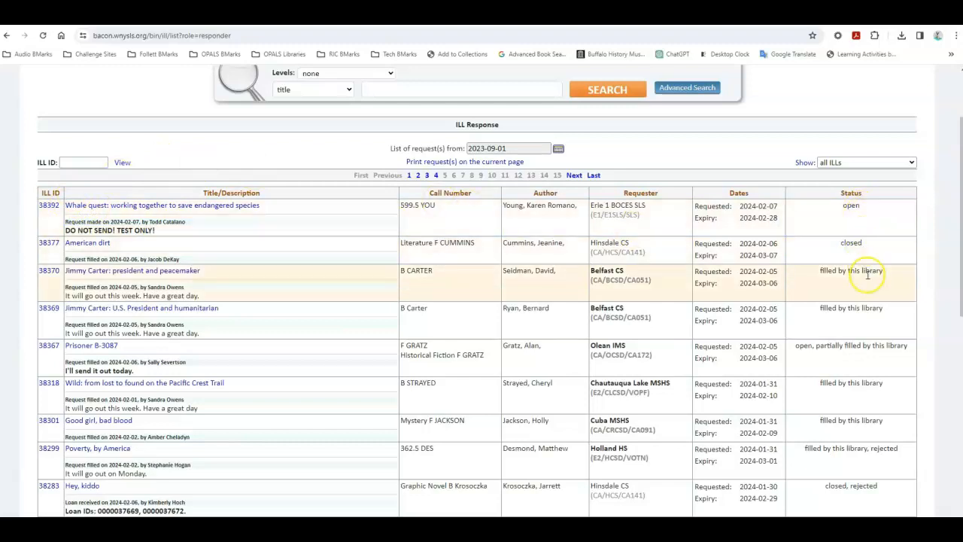
scroll(878, 252, "down", 1)
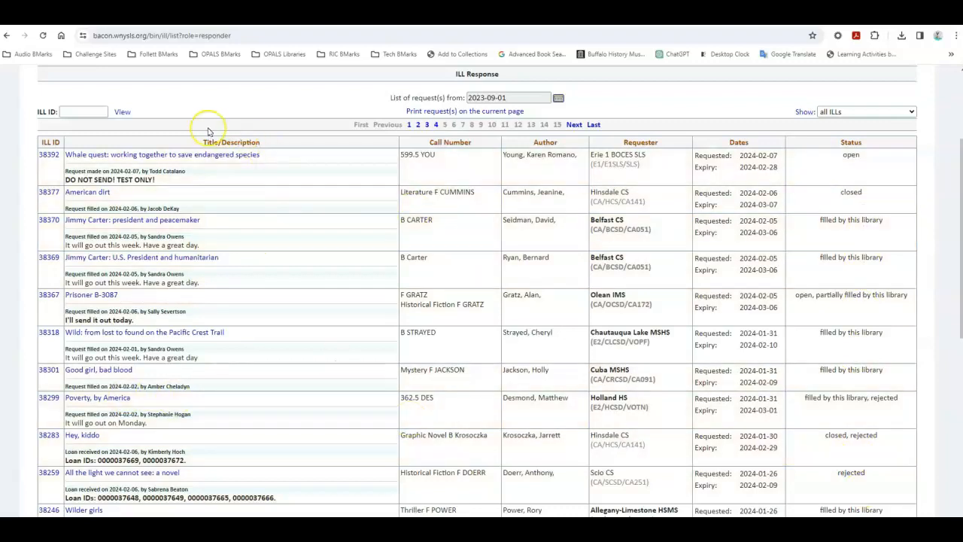
scroll(209, 132, "up", 2)
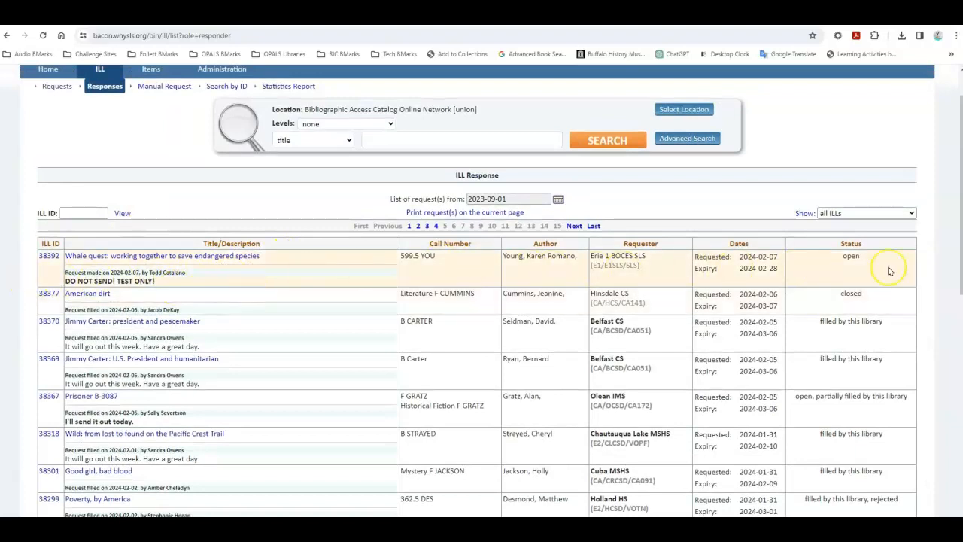
left_click(43, 258)
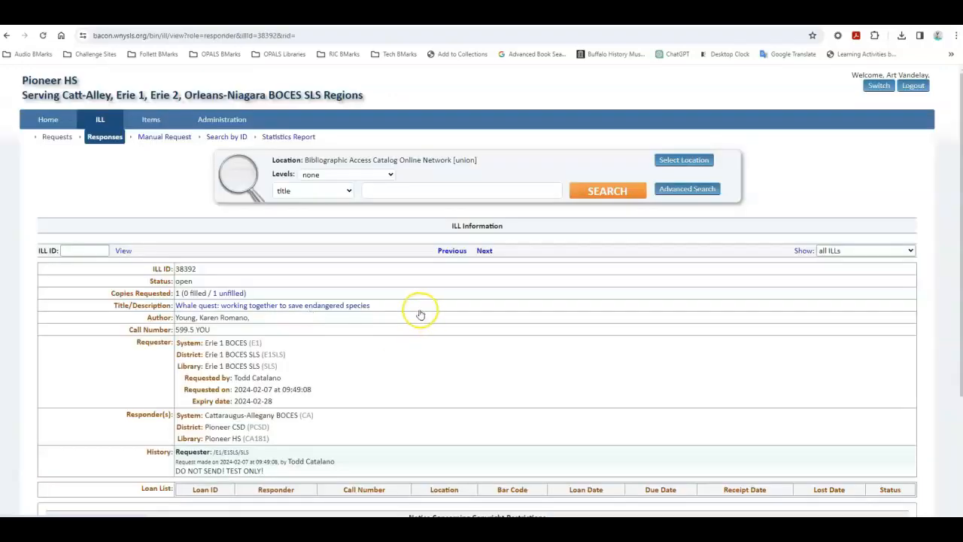
scroll(421, 315, "down", 3)
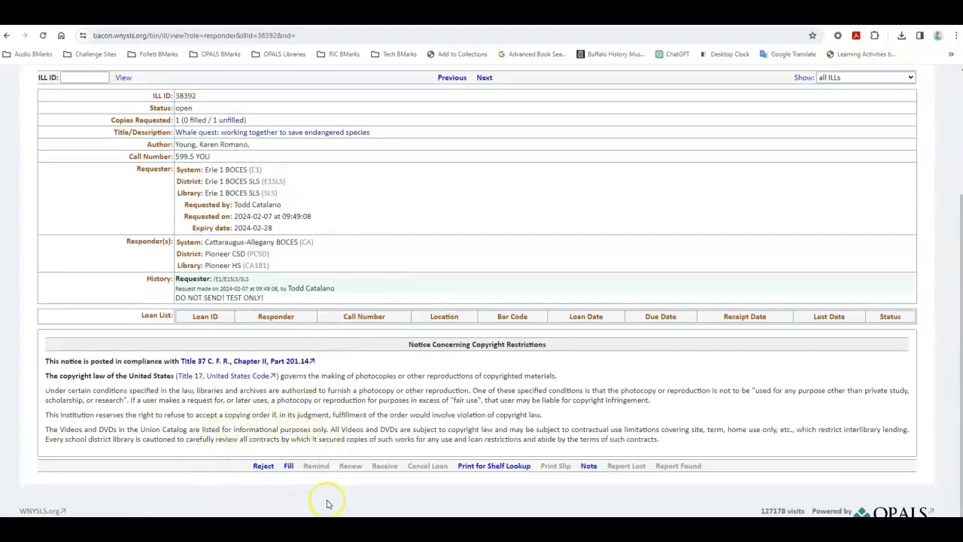
double_click(265, 468)
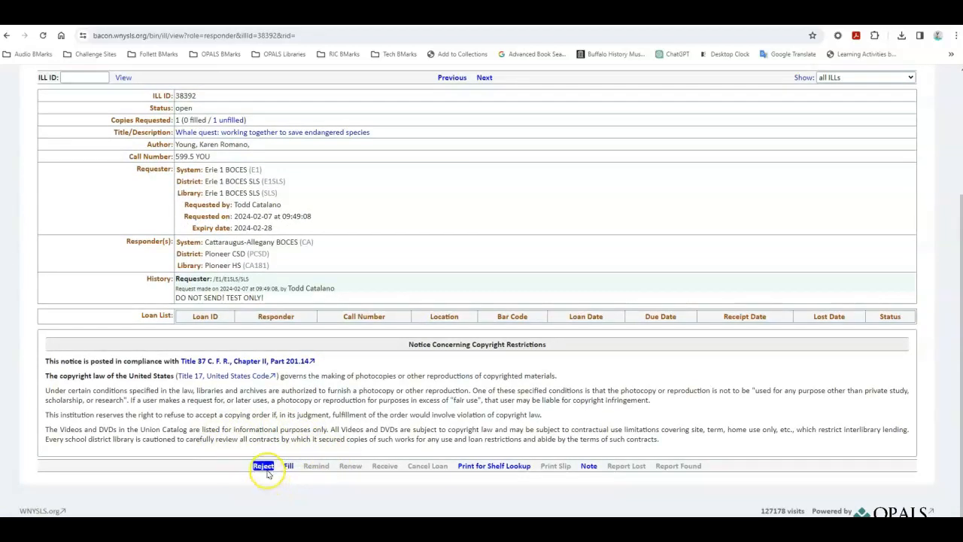
double_click(288, 467)
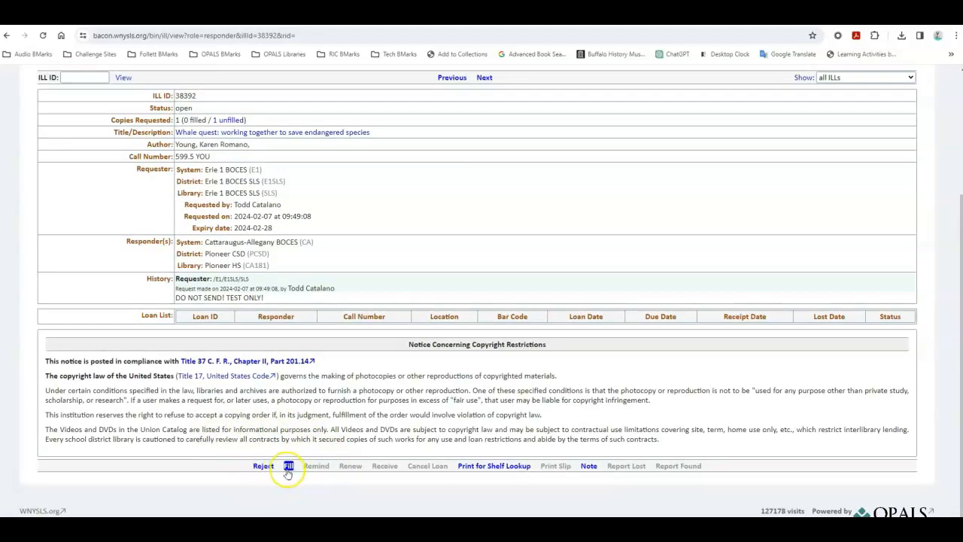
left_click(290, 442)
double_click(262, 470)
Step: Start filling the Whale quest request and paste the copied barcode CA18140926 as plain text
left_click(289, 467)
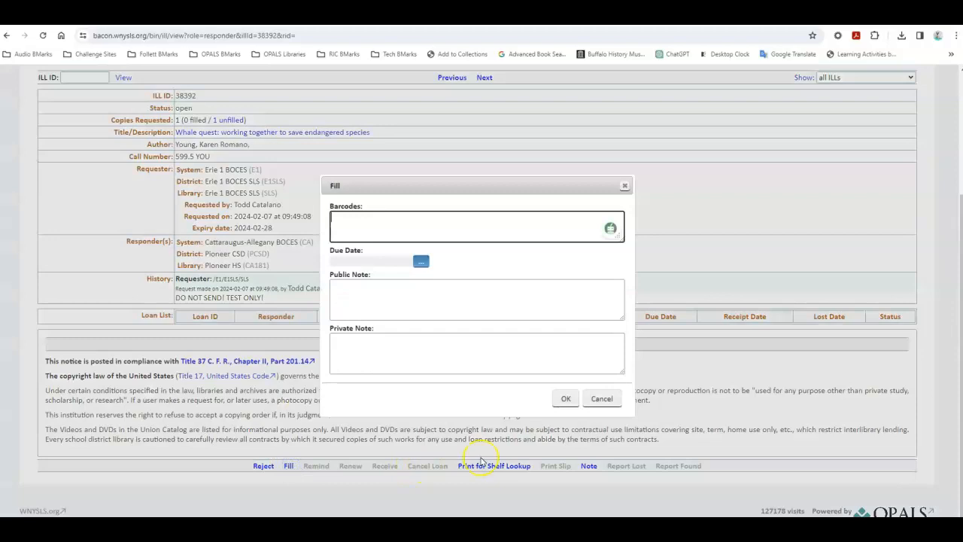
right_click(399, 216)
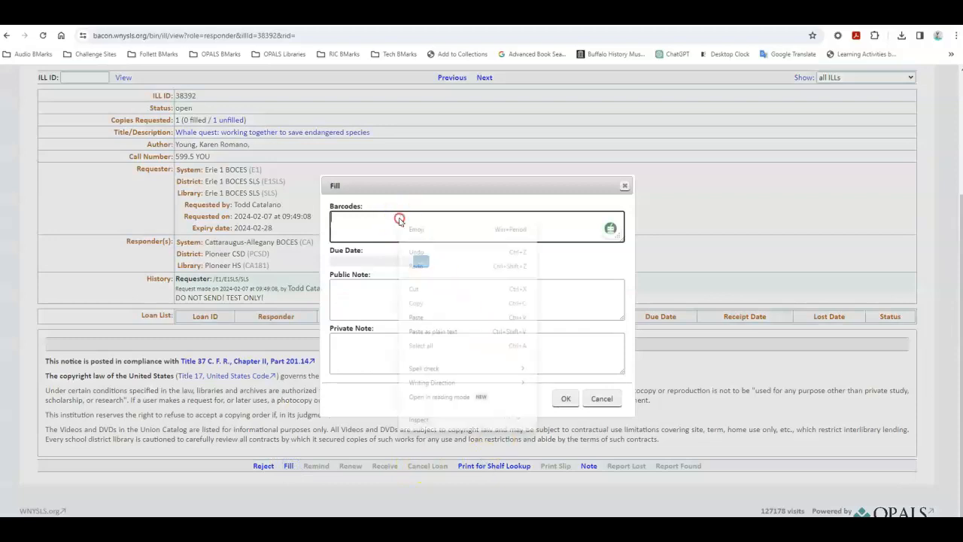
left_click(440, 333)
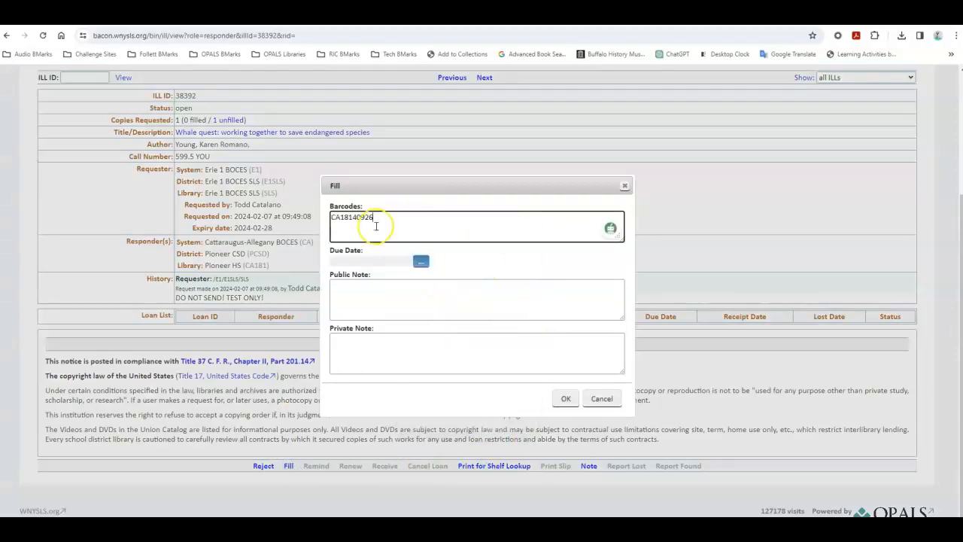
Step: Set the loan's due date to 2024-03-22
left_click(420, 261)
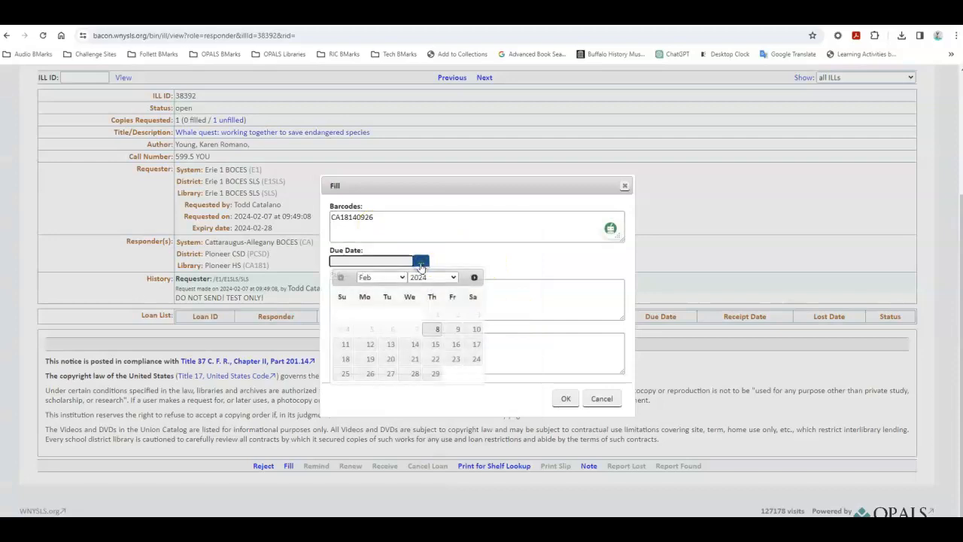
left_click(474, 278)
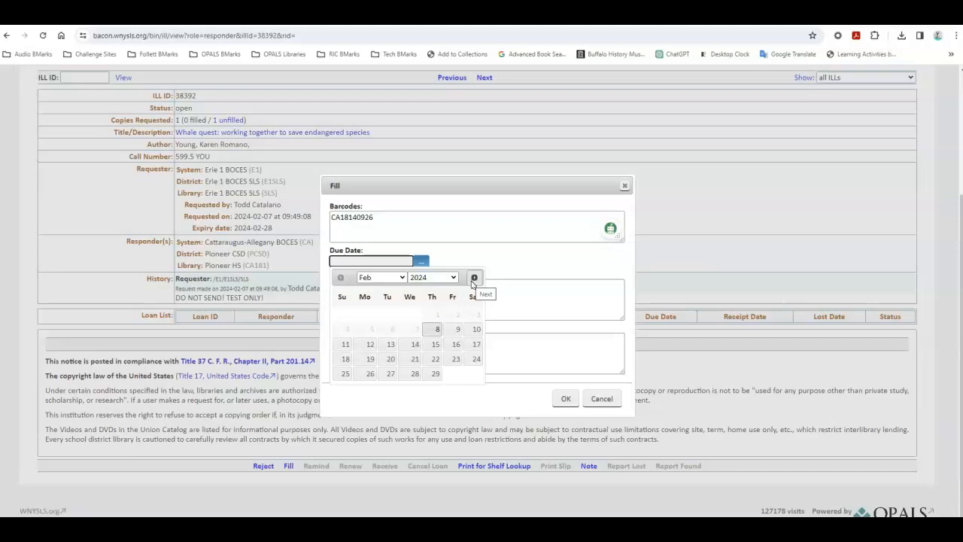
left_click(474, 278)
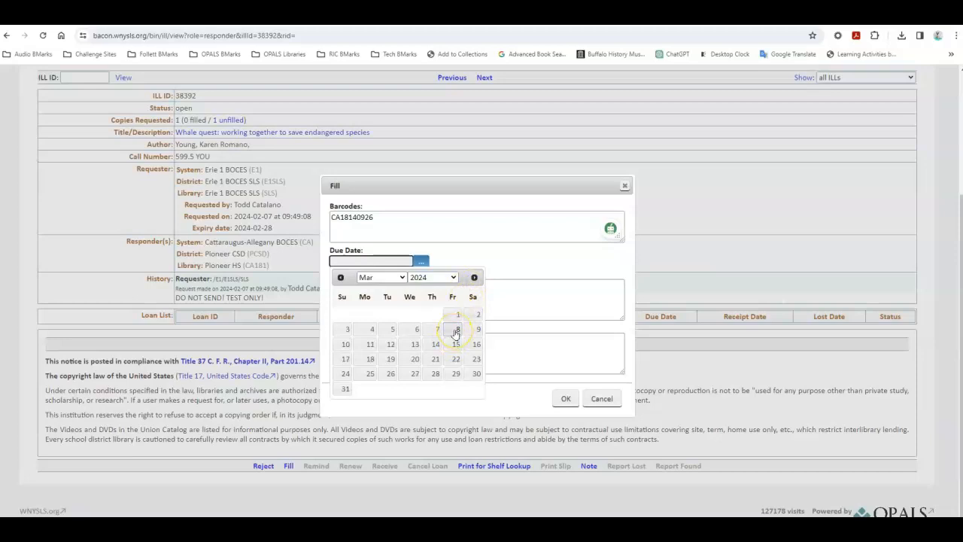
left_click(457, 359)
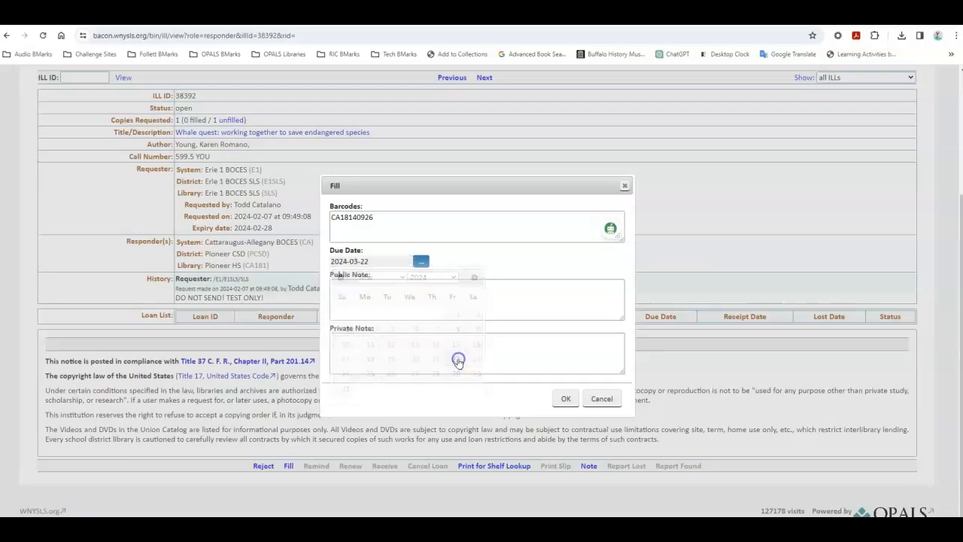
Step: Add the public note "SENDING!" and submit the fill response
left_click(376, 287)
type("SENDING!")
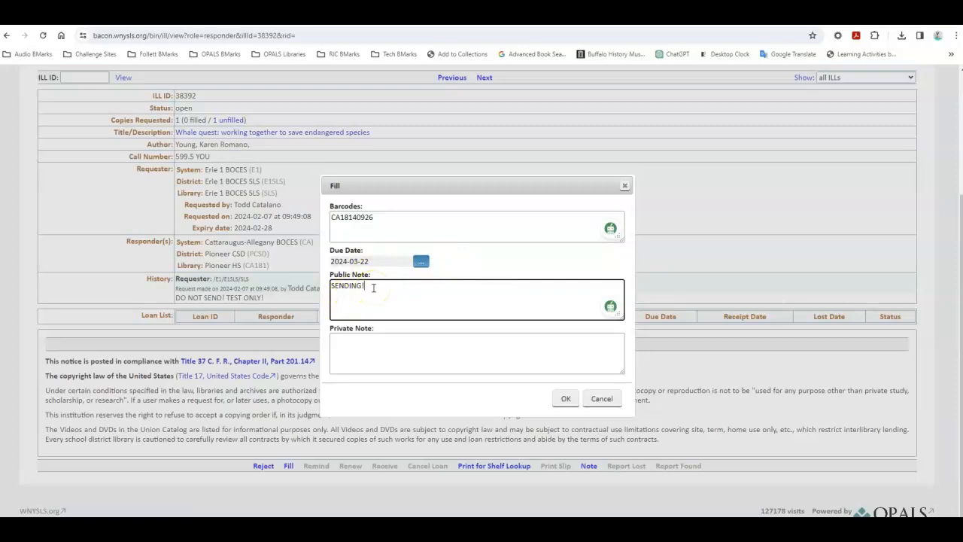
left_click(565, 399)
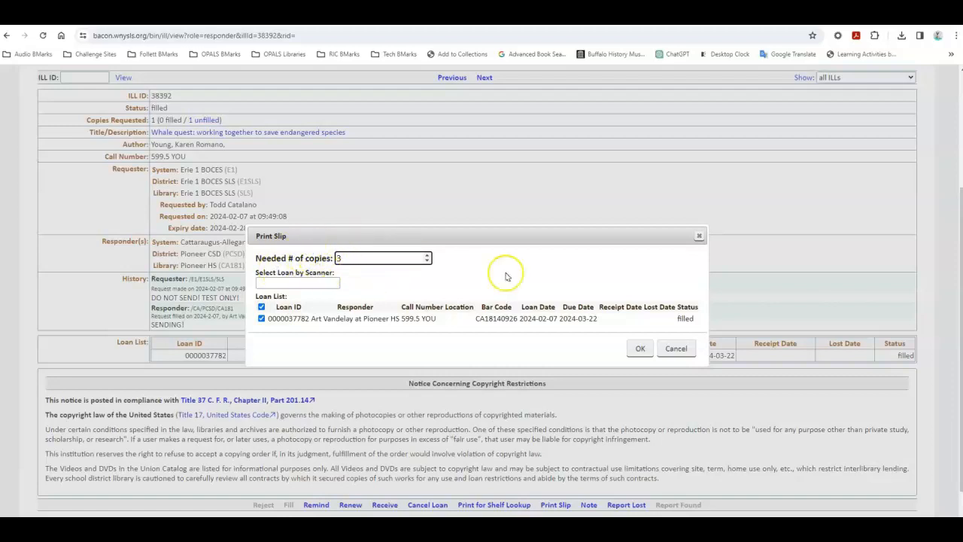
Step: Generate three copies of the Whale quest loan slip, review them, and preview the printout without printing
left_click(640, 349)
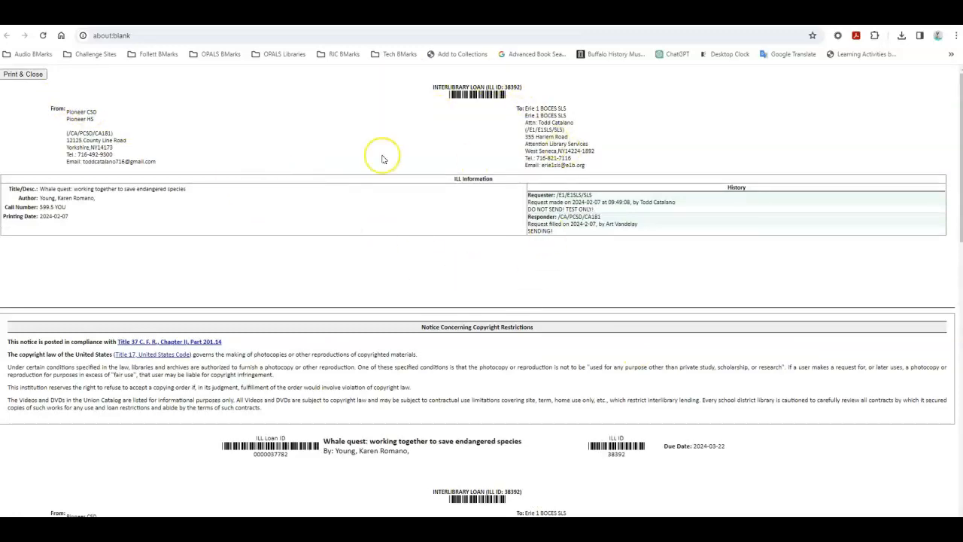
scroll(506, 266, "down", 3)
scroll(509, 271, "down", 5)
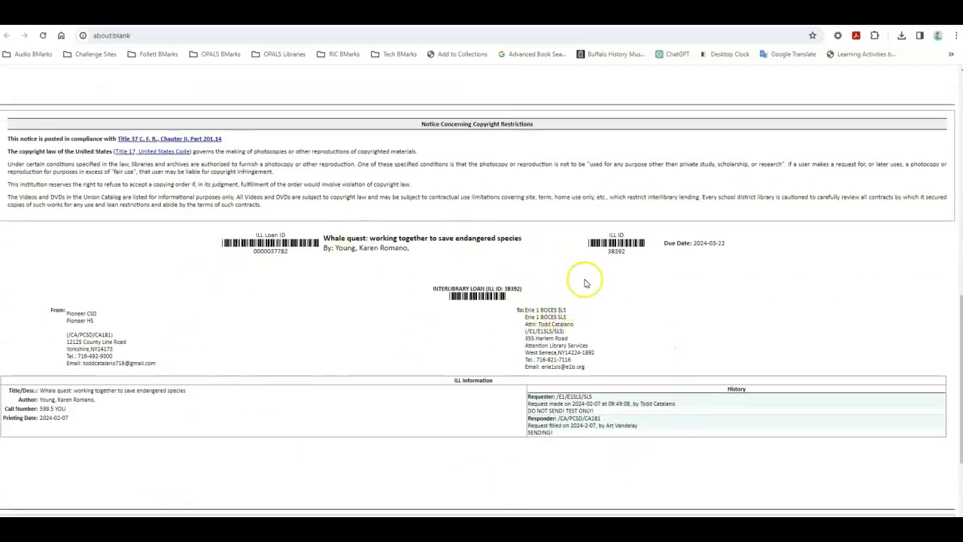
scroll(298, 383, "up", 1)
scroll(298, 382, "up", 8)
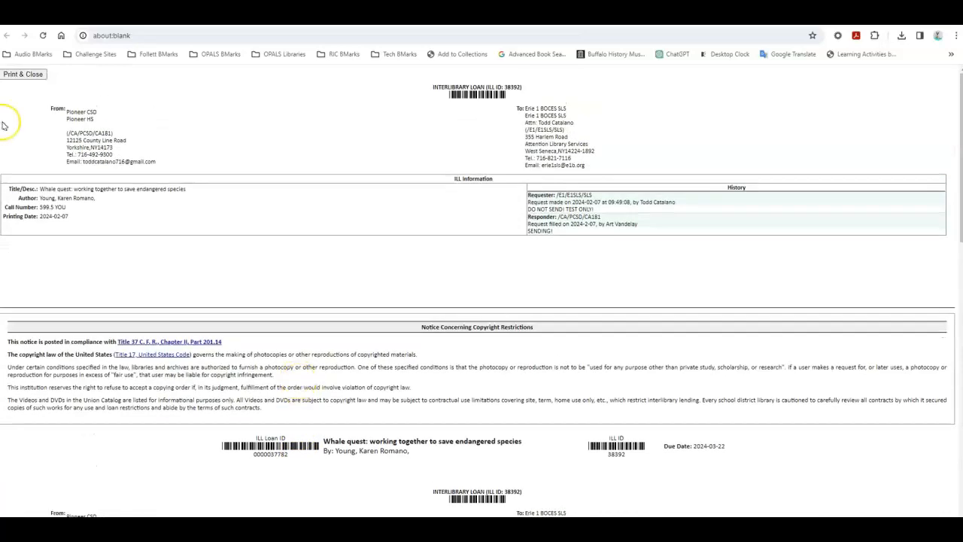
left_click(23, 73)
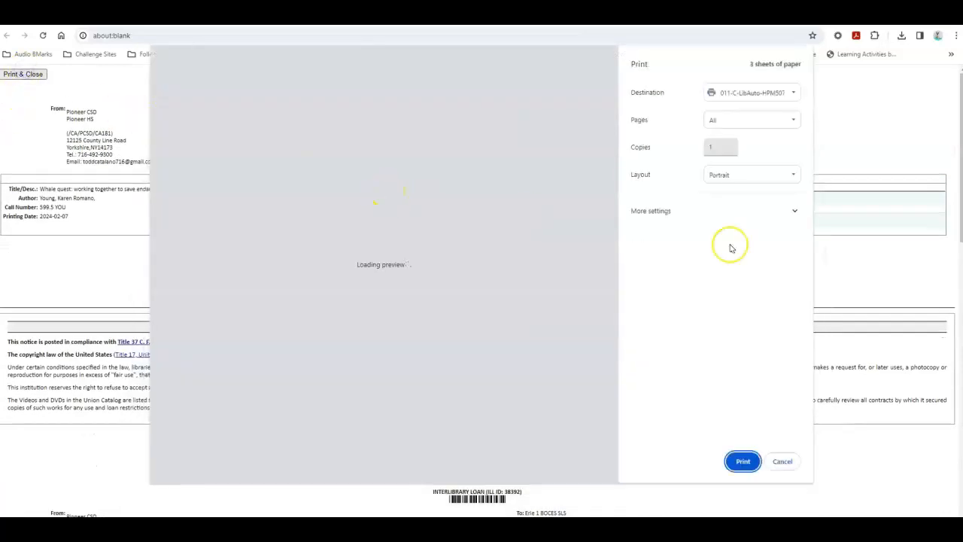
left_click(781, 461)
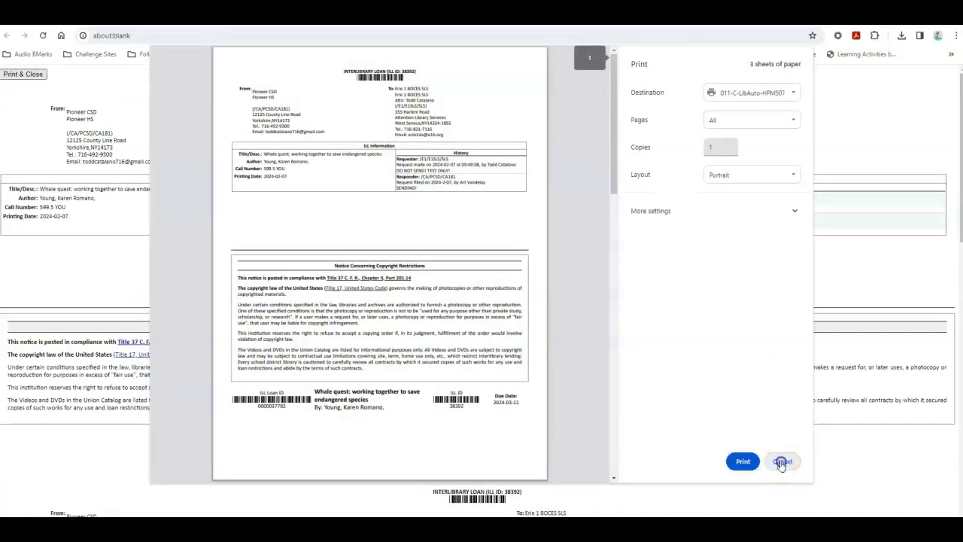
Step: Review the filled Whale quest request's history and loan list, along with its Remind and Cancel Loan options
scroll(331, 179, "up", 4)
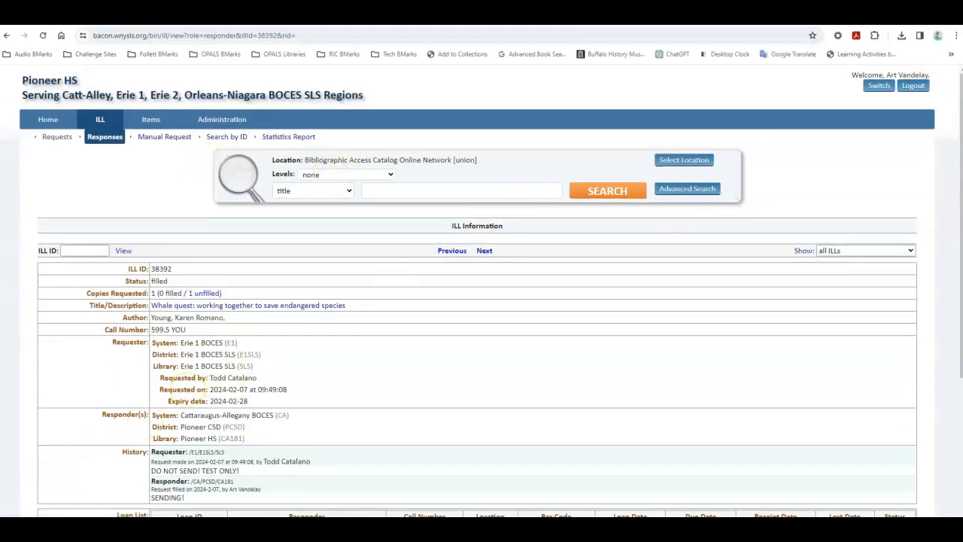
scroll(219, 297, "down", 5)
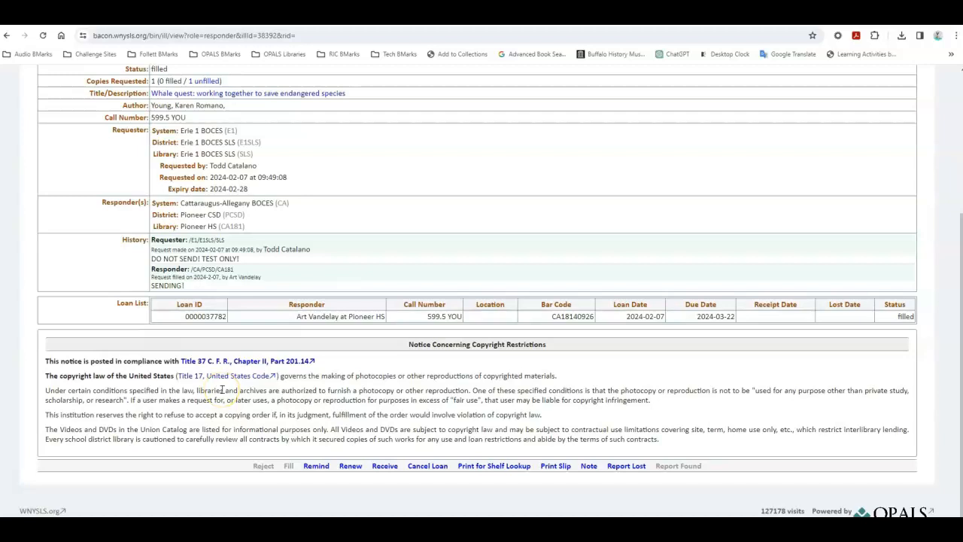
left_click(316, 466)
left_click(431, 466)
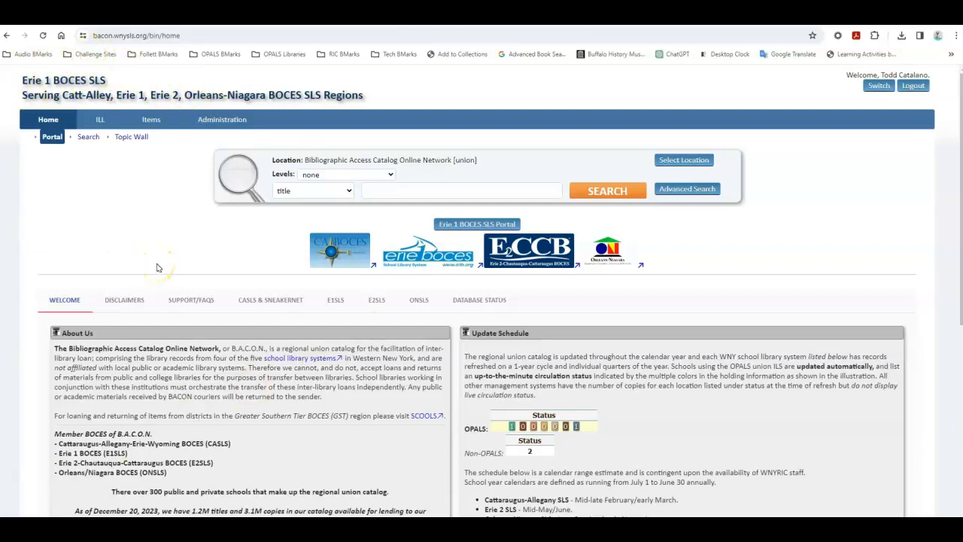
Step: Open the requesting library's ILL request list and view the details of the filled Whale quest request
mouse_move(101, 122)
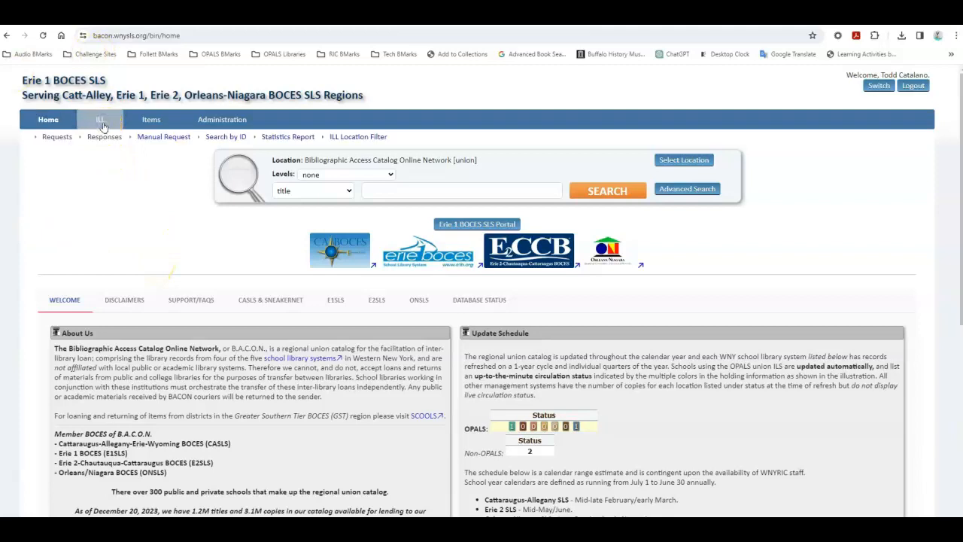
left_click(55, 135)
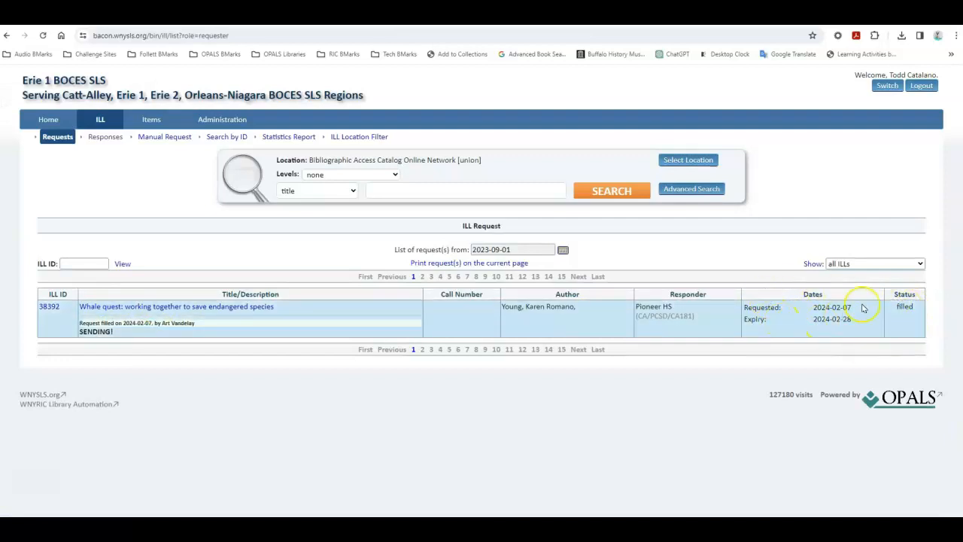
left_click(49, 306)
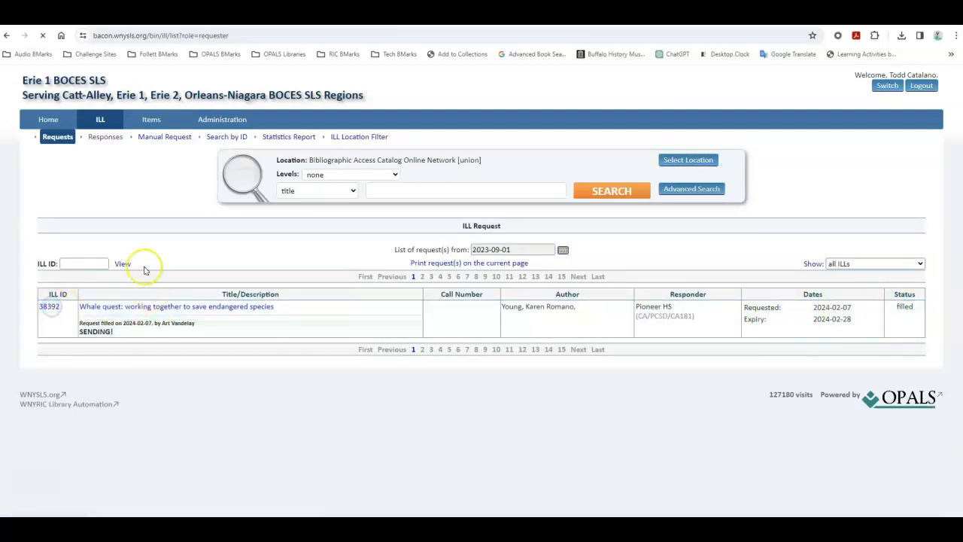
scroll(376, 327, "down", 3)
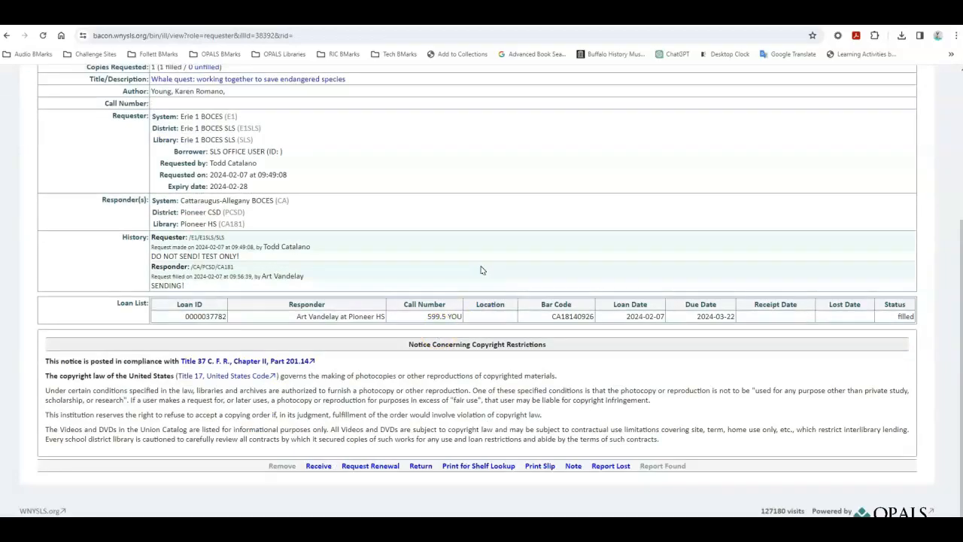
scroll(482, 271, "up", 3)
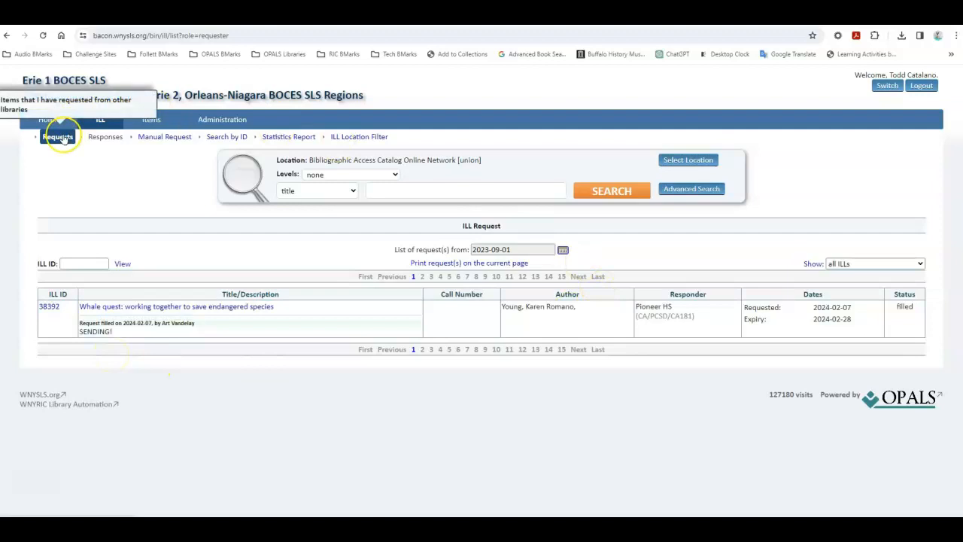
Step: Reopen the Whale quest request and examine its Return, Report Lost, Request Renewal and Note options
left_click(54, 307)
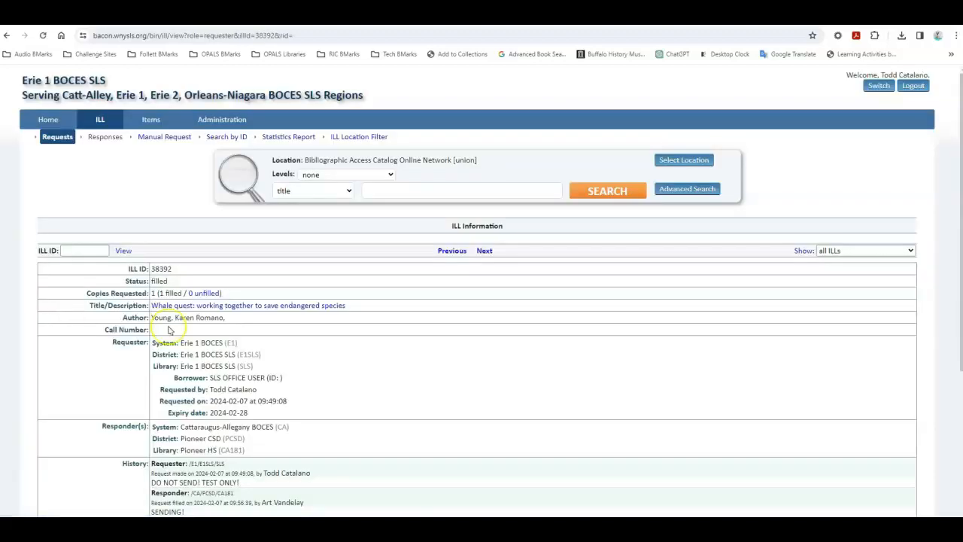
scroll(427, 291, "down", 3)
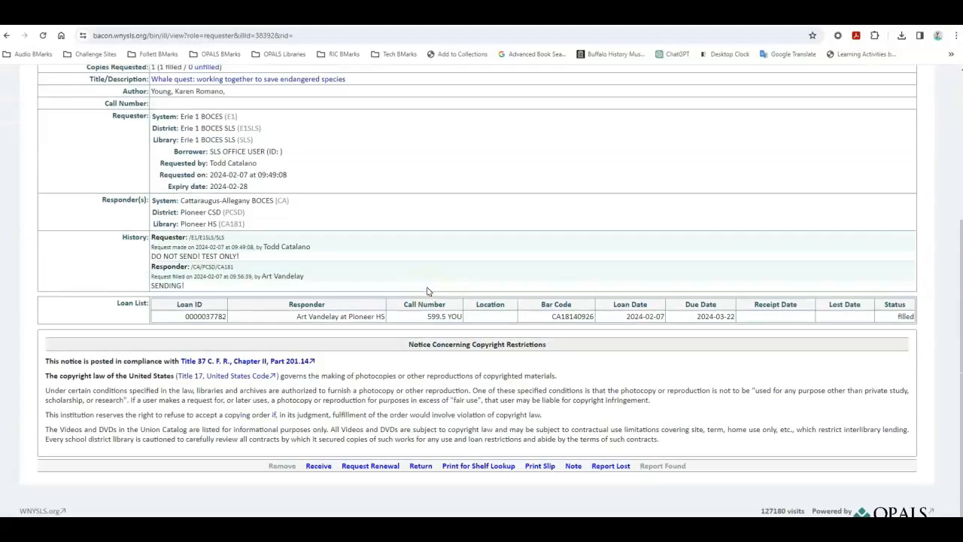
left_click(421, 468)
left_click(614, 466)
left_click(372, 466)
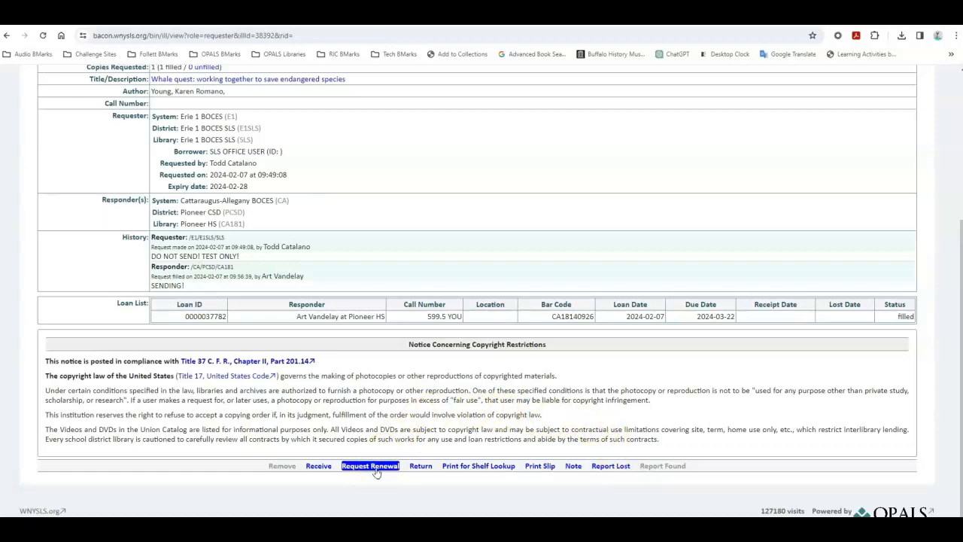
left_click(575, 468)
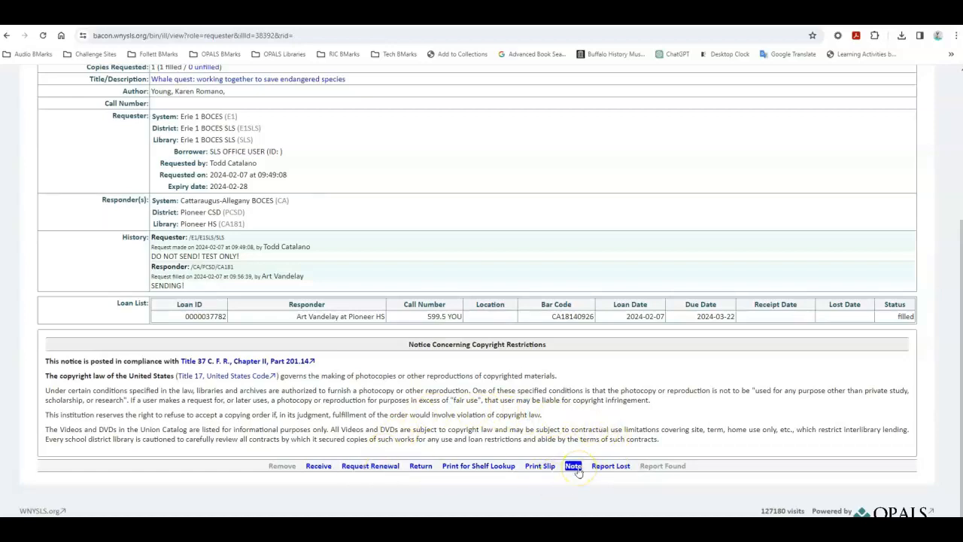
left_click(400, 160)
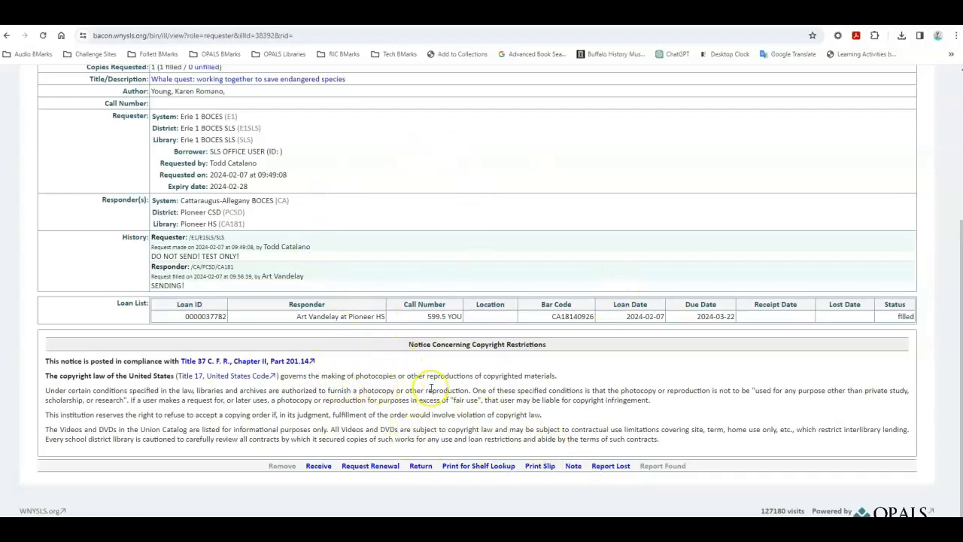
Step: Look over the Request Renewal, Return, Note and Report Lost options available for the filled Whale quest loan
left_click(385, 466)
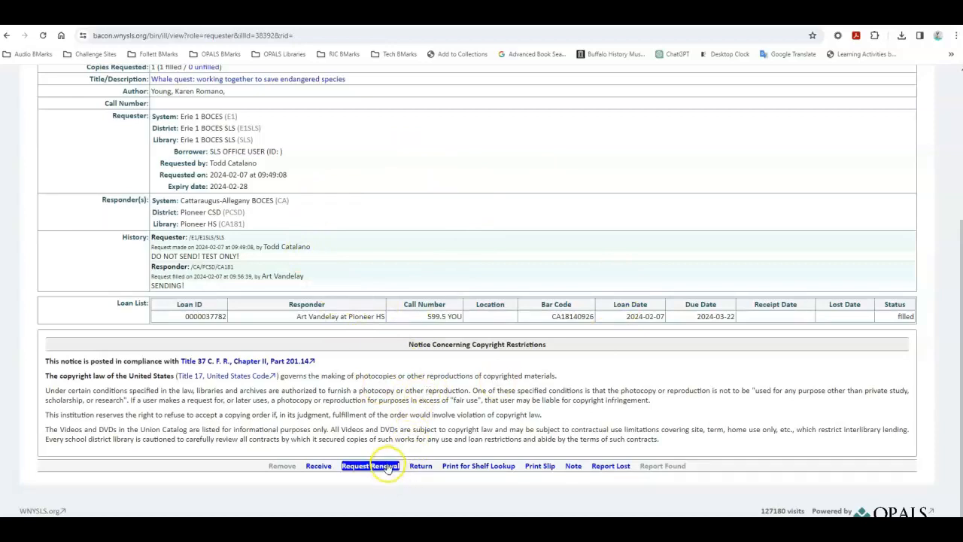
left_click(421, 466)
left_click(450, 461)
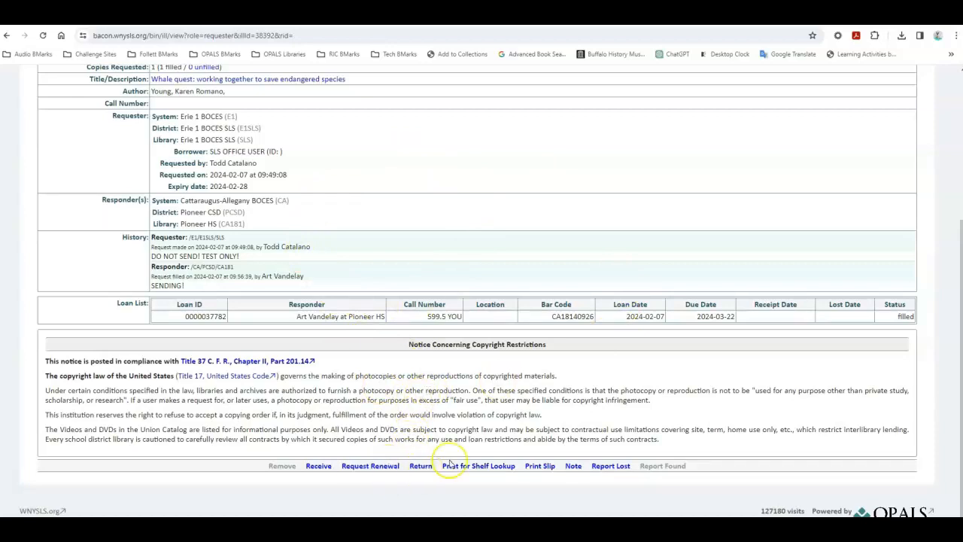
left_click(576, 470)
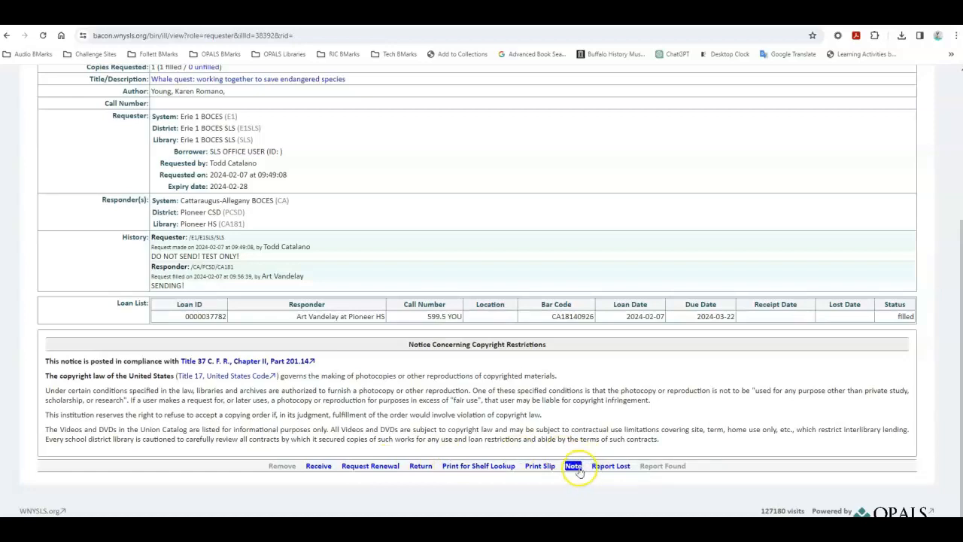
left_click(609, 471)
left_click(610, 471)
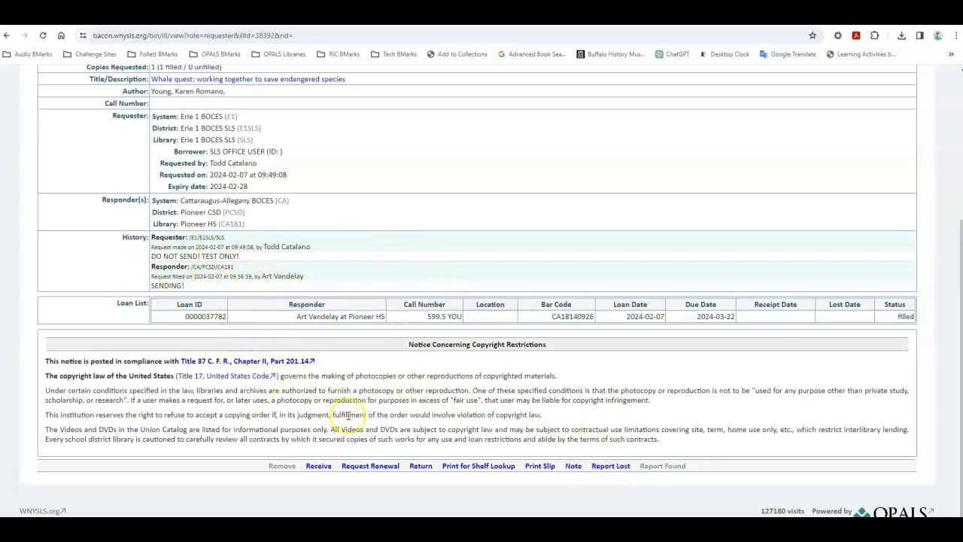
Step: Return the Whale quest loan to the lending library with the public note "THANK YOU FOR LOANING"
left_click(420, 466)
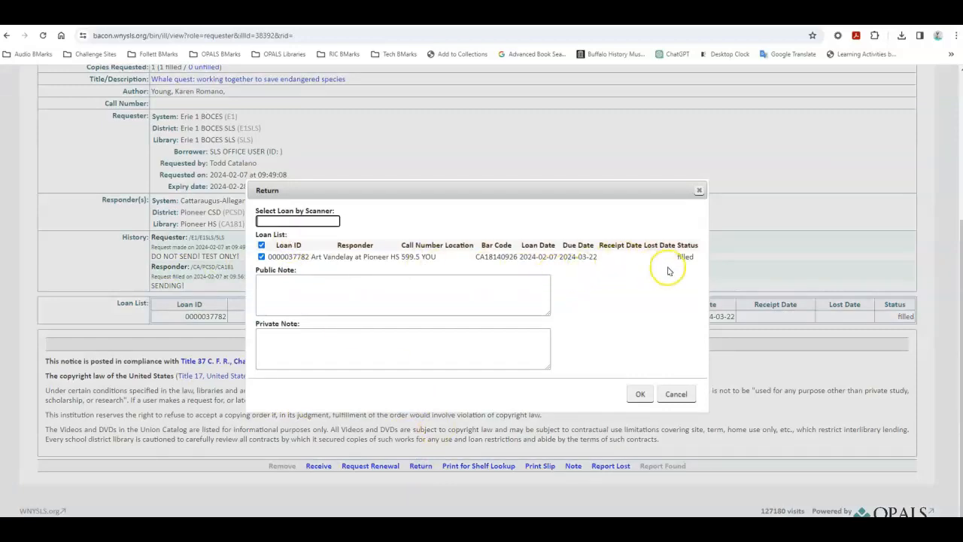
left_click(373, 294)
type("THA")
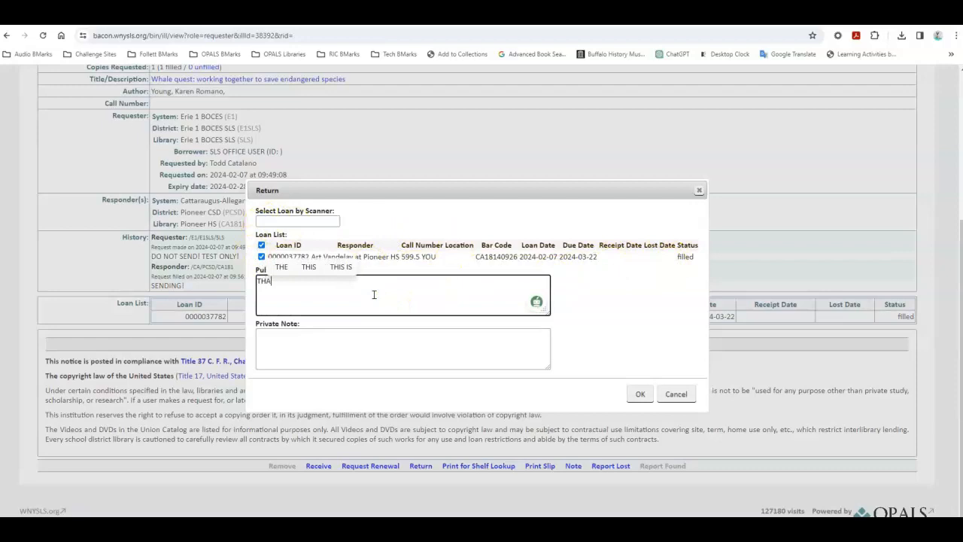
type("NK YOU FOR L")
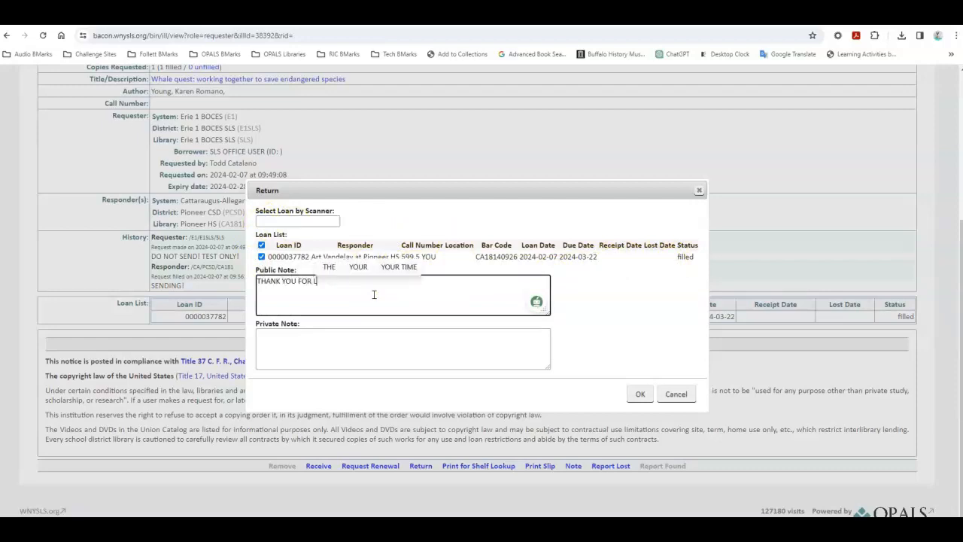
type("A")
key("BackSpace")
type("OANING")
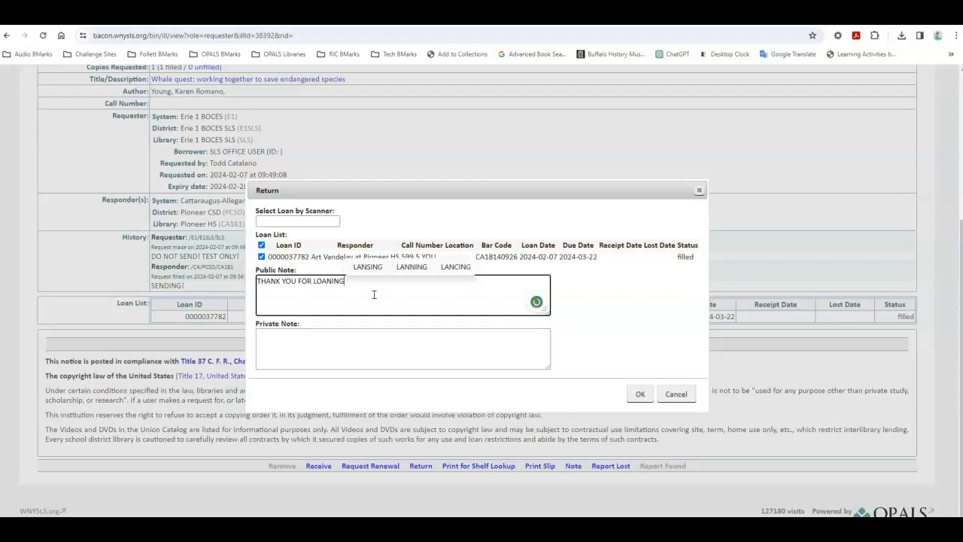
left_click(649, 396)
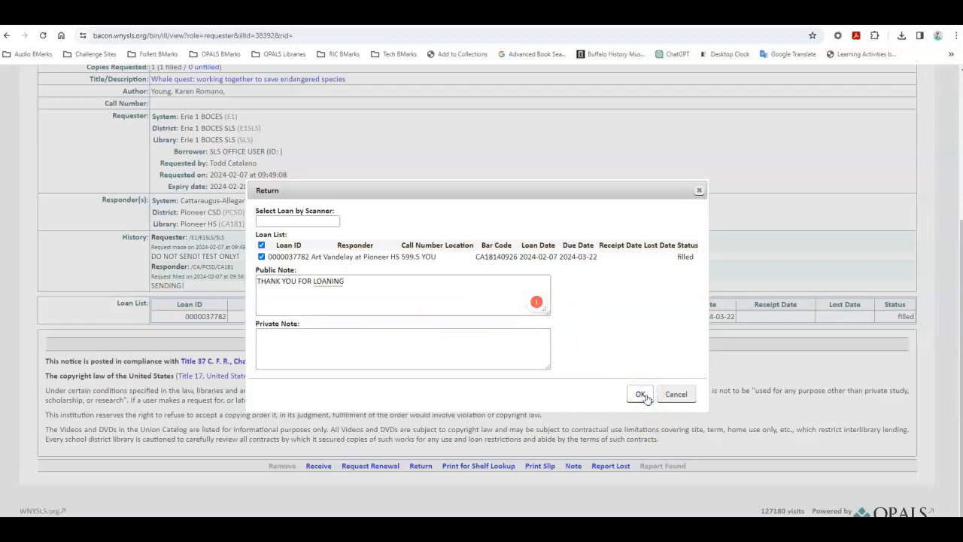
left_click(641, 394)
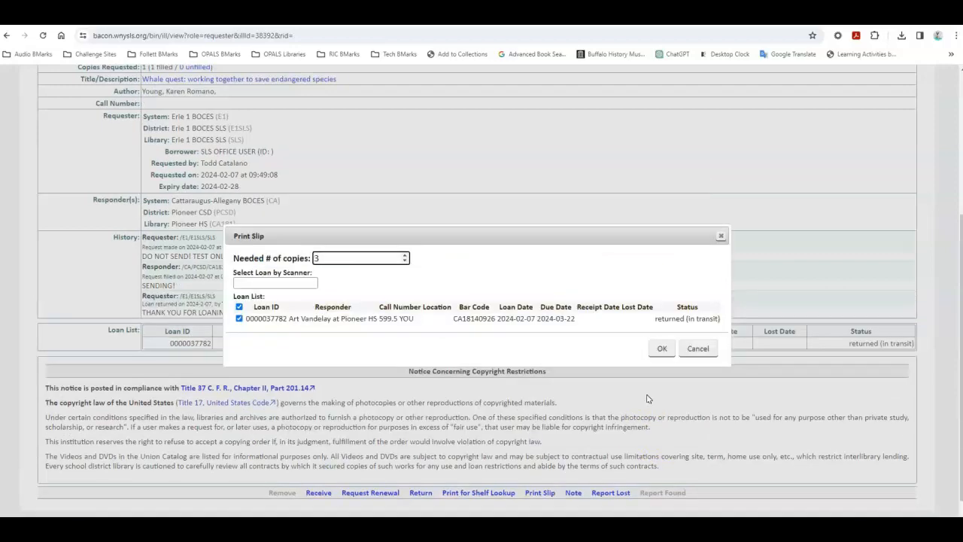
Step: Generate two copies of the Whale quest return slip, preview the printout without printing, and check the loan's status
left_click(323, 258)
left_click(405, 261)
left_click(660, 350)
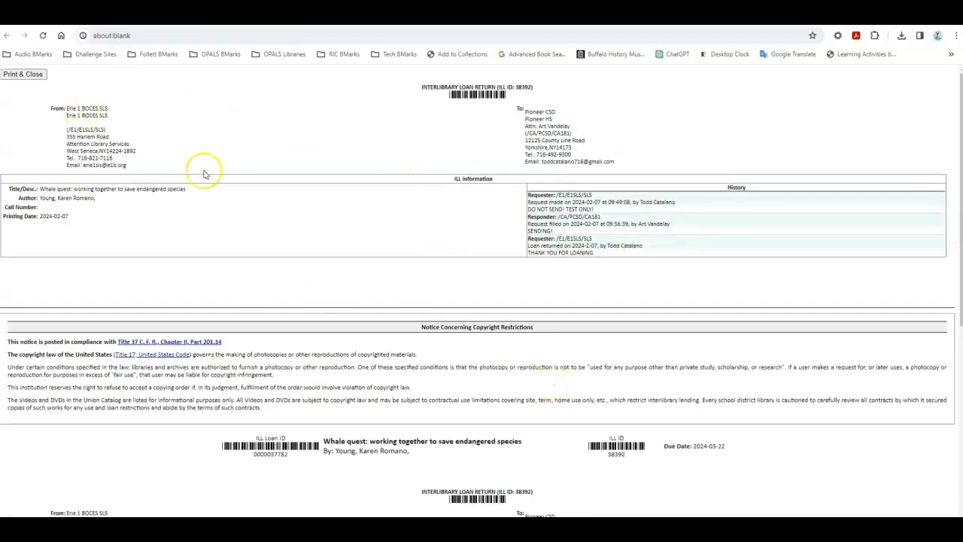
scroll(294, 290, "down", 5)
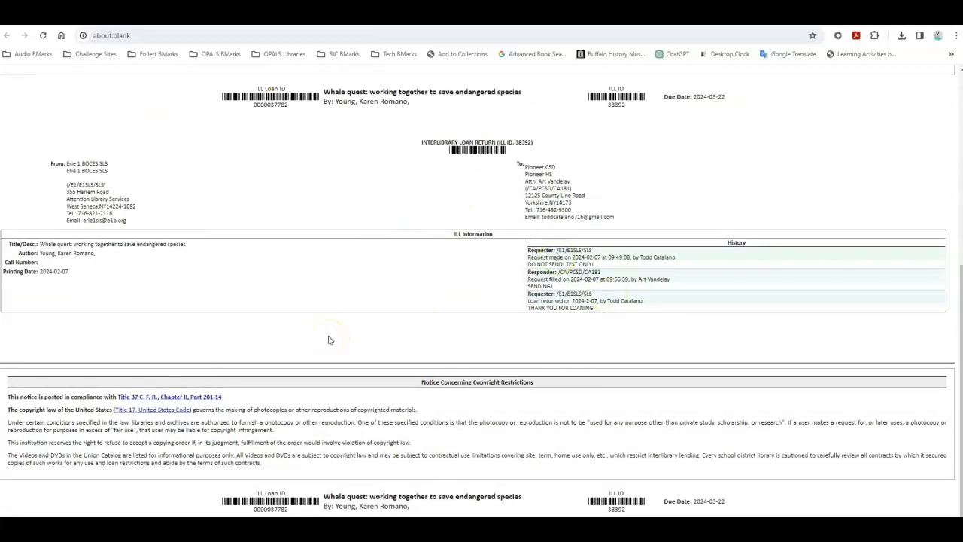
scroll(328, 341, "down", 1)
left_click(15, 73)
left_click(430, 303)
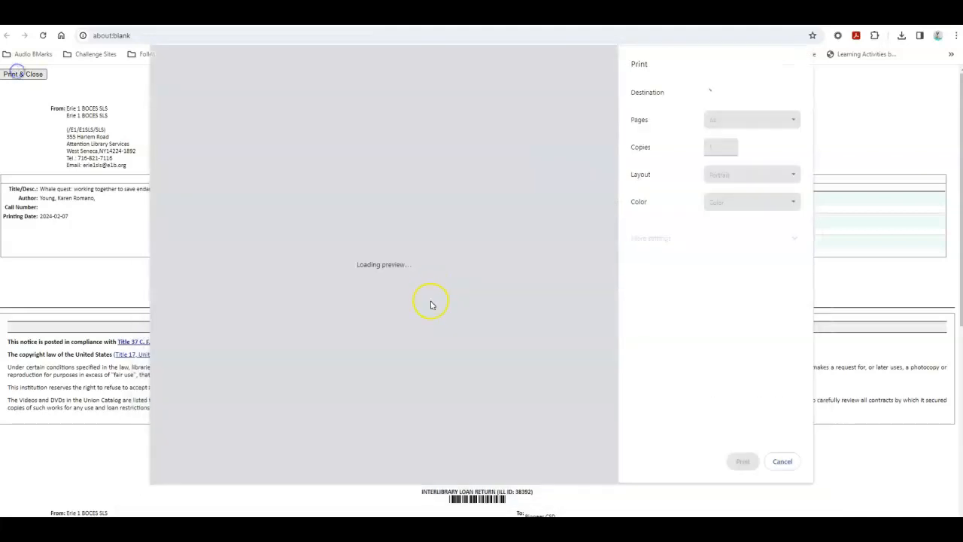
left_click(765, 463)
left_click(785, 466)
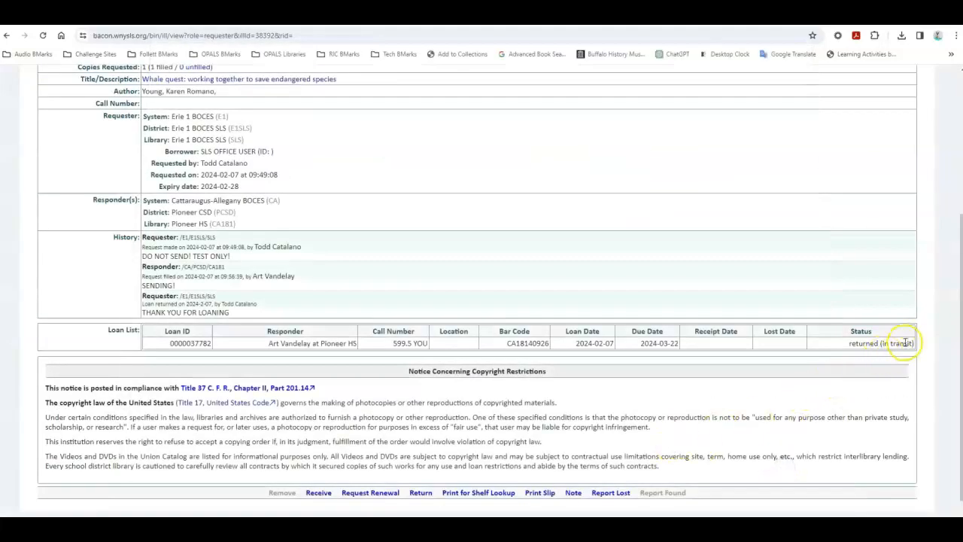
left_click_drag(873, 322, 834, 347)
left_click(834, 349)
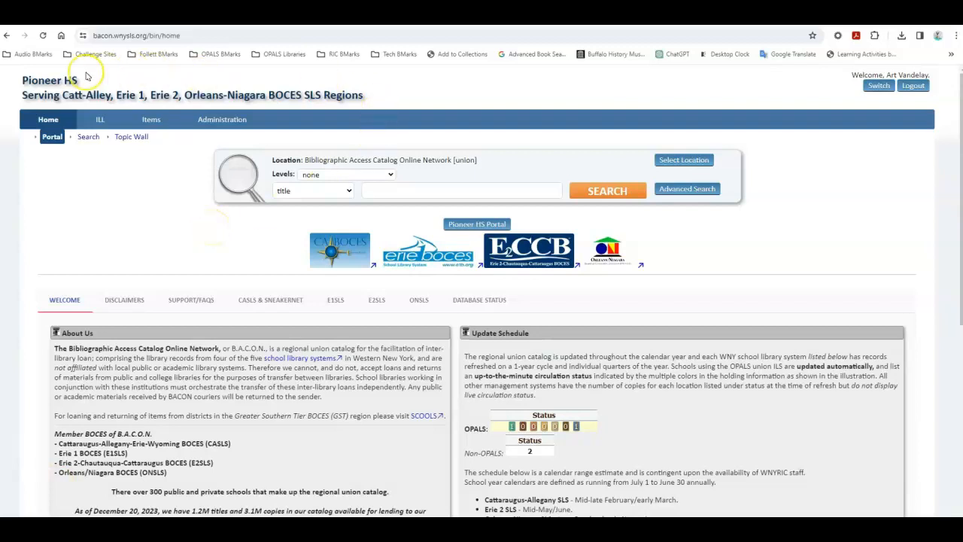
Step: Open the returned Whale quest request from Pioneer HS's ILL responses and examine its history, Receive and Note options
left_click(105, 118)
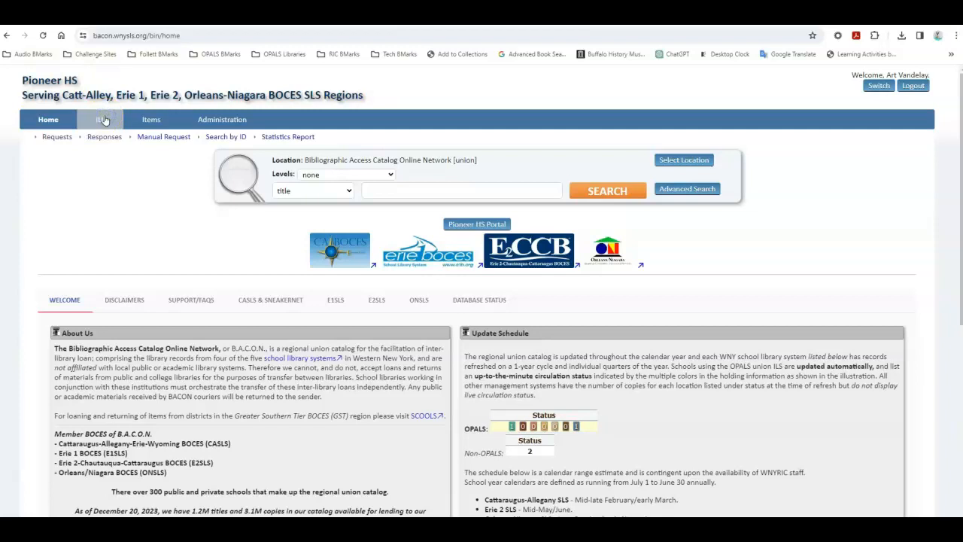
left_click(103, 138)
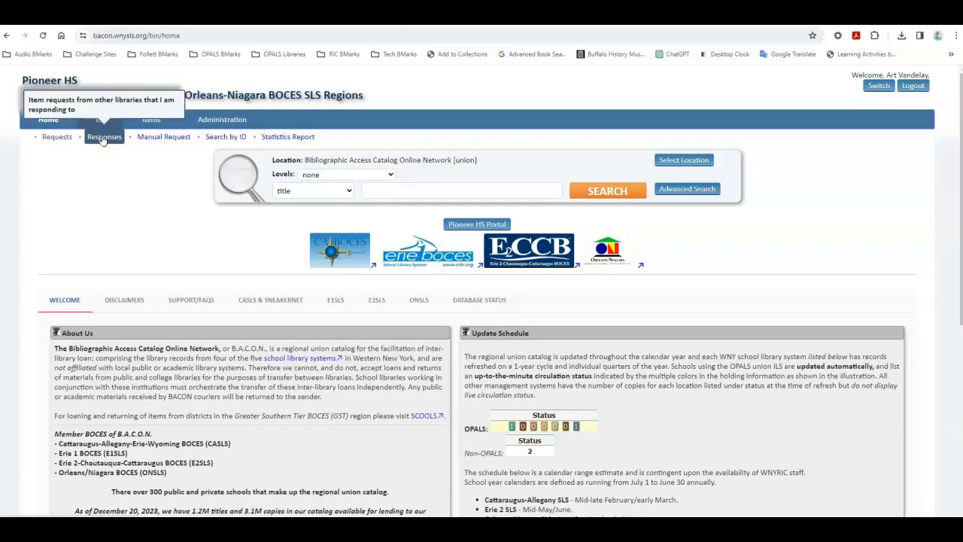
left_click(103, 140)
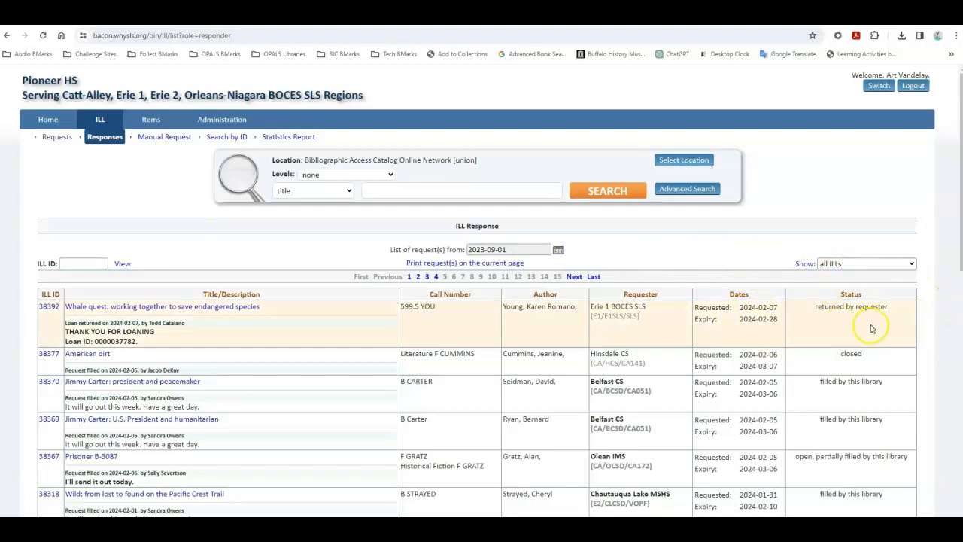
left_click(48, 307)
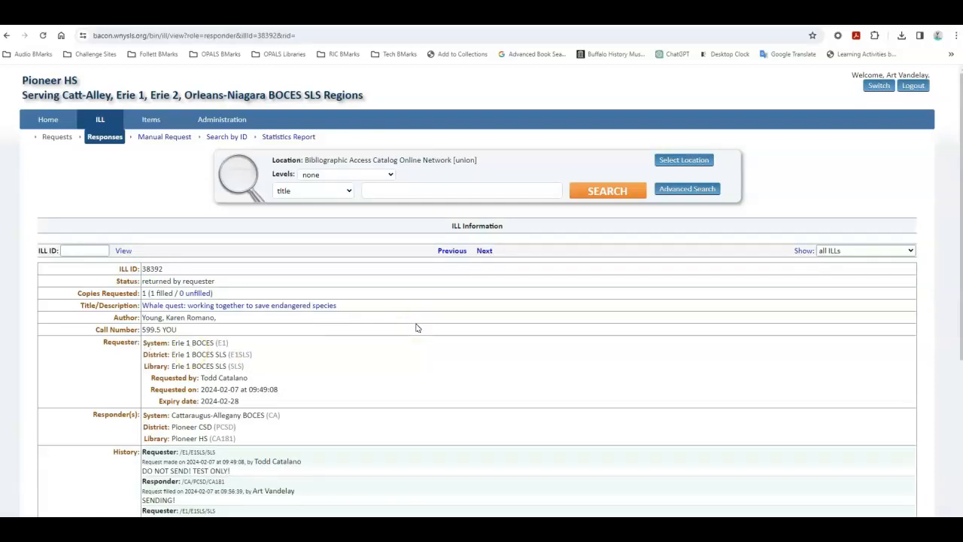
scroll(417, 328, "down", 3)
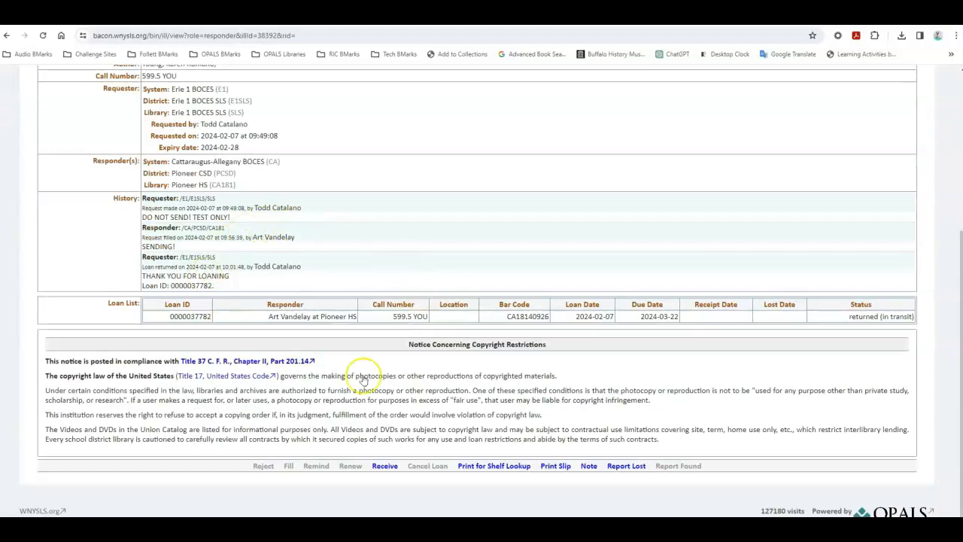
double_click(377, 469)
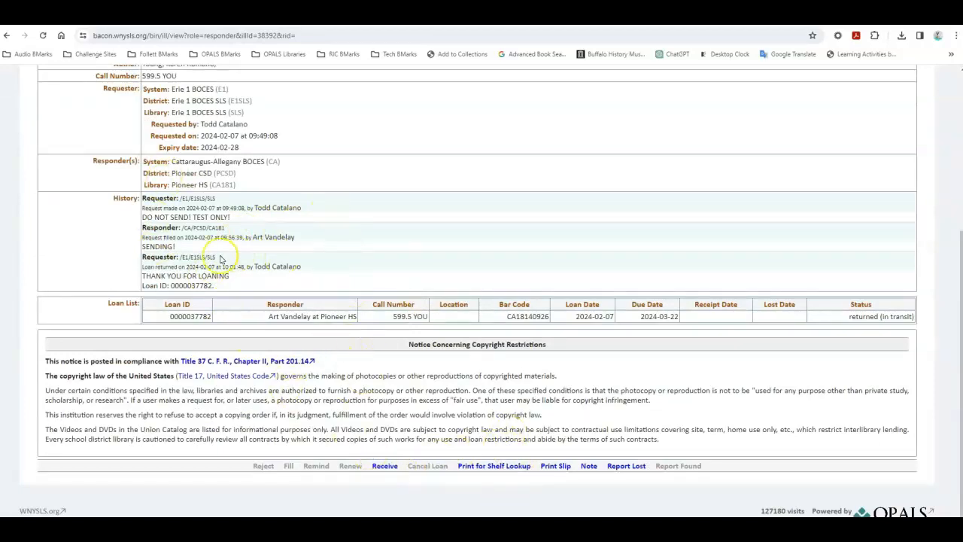
double_click(588, 467)
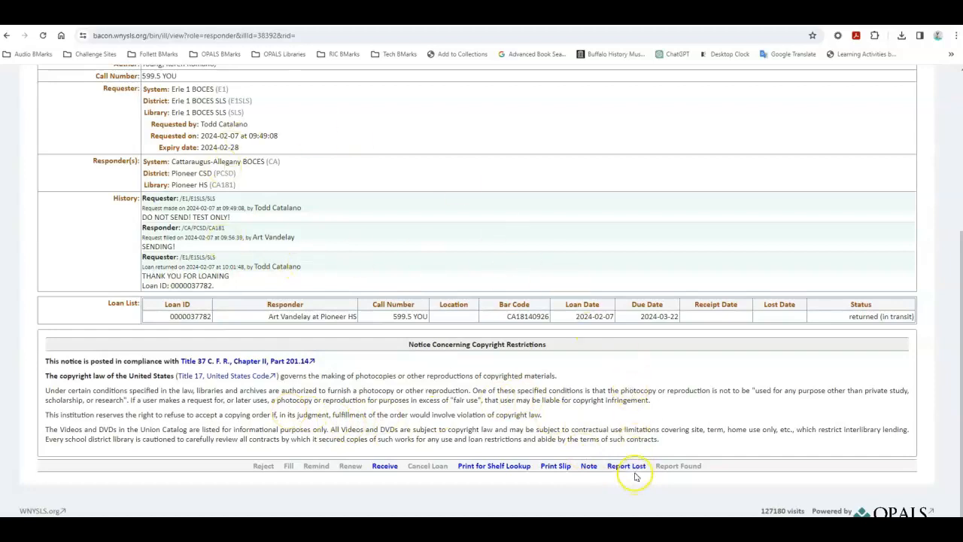
Step: Receive the returned Whale quest loan with the public note "ARRIVED BACK! THANK YOU!"
left_click(384, 467)
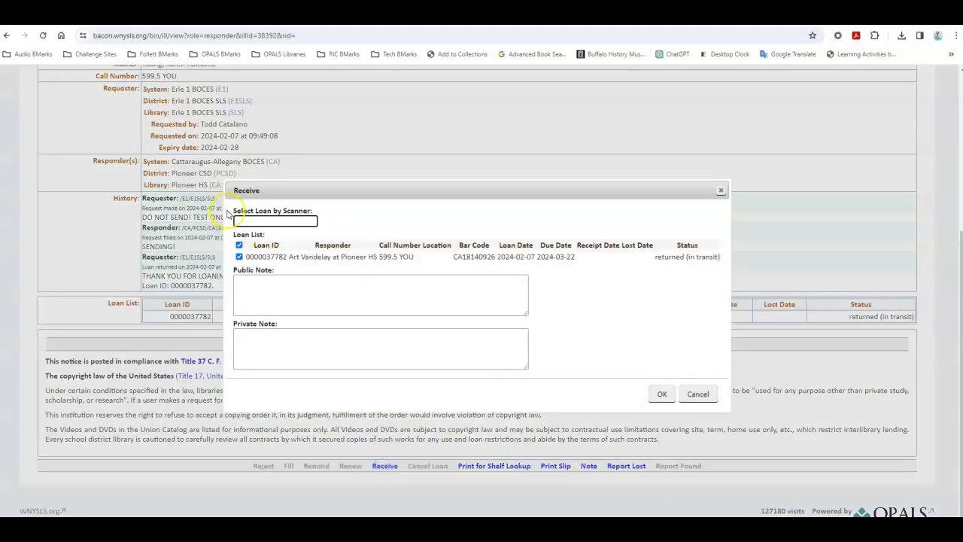
left_click(247, 285)
type("ARR")
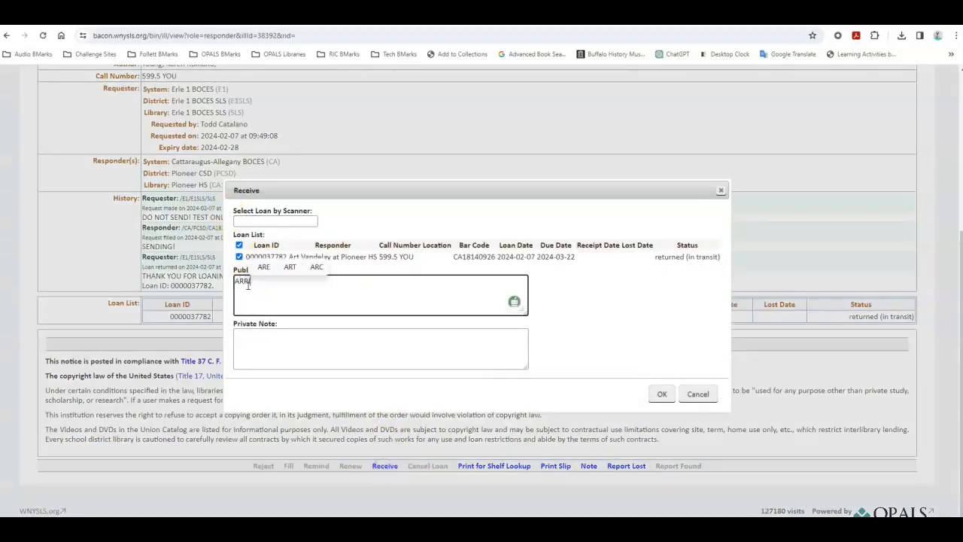
type("IVED BACK! THANK YOU!")
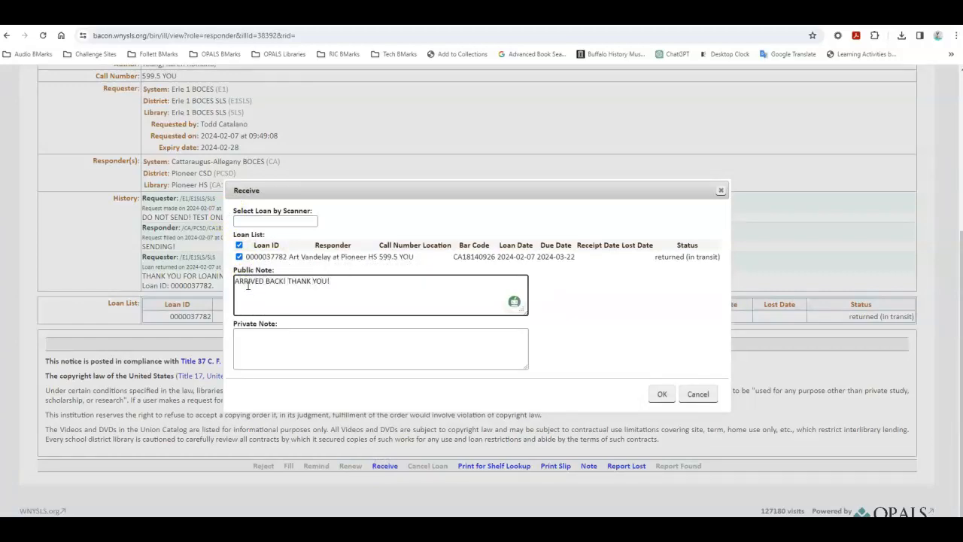
left_click(660, 391)
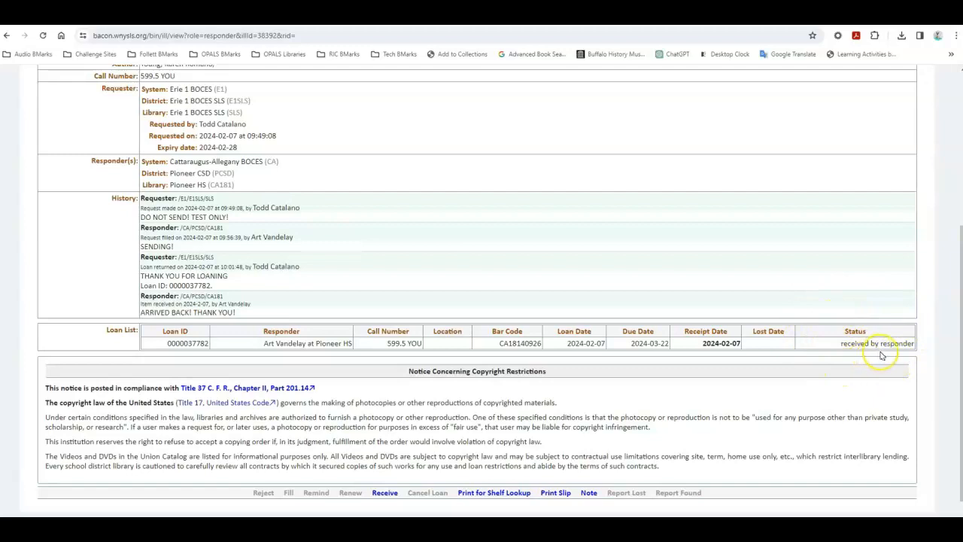
Step: Review the received Whale quest request's details as lender and its entry in Erie 1 BOCES SLS's ILL request list
scroll(881, 354, "up", 4)
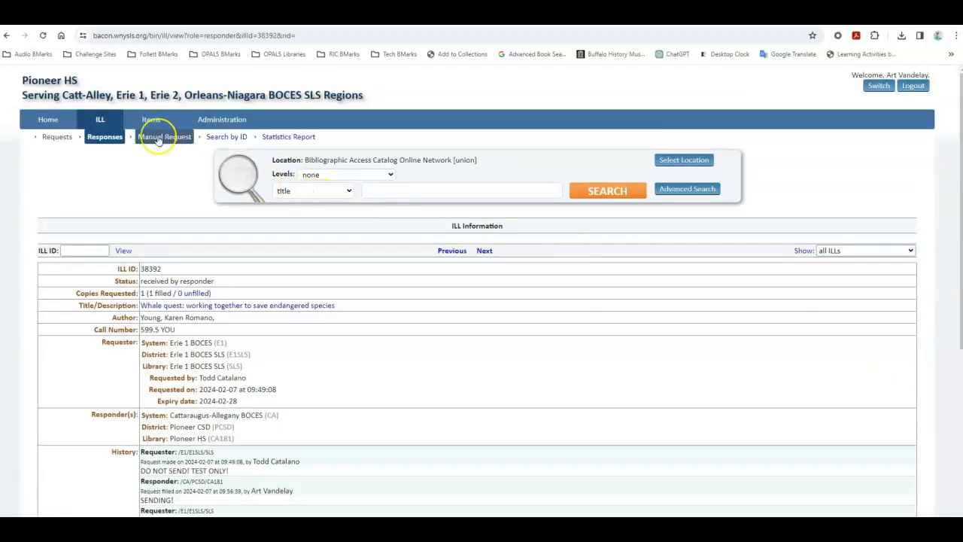
scroll(775, 339, "down", 4)
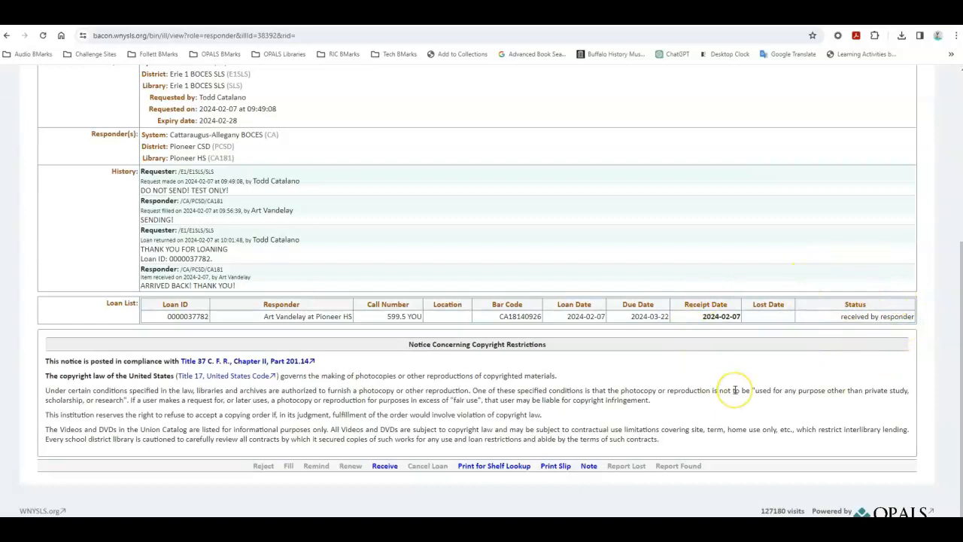
scroll(735, 389, "up", 4)
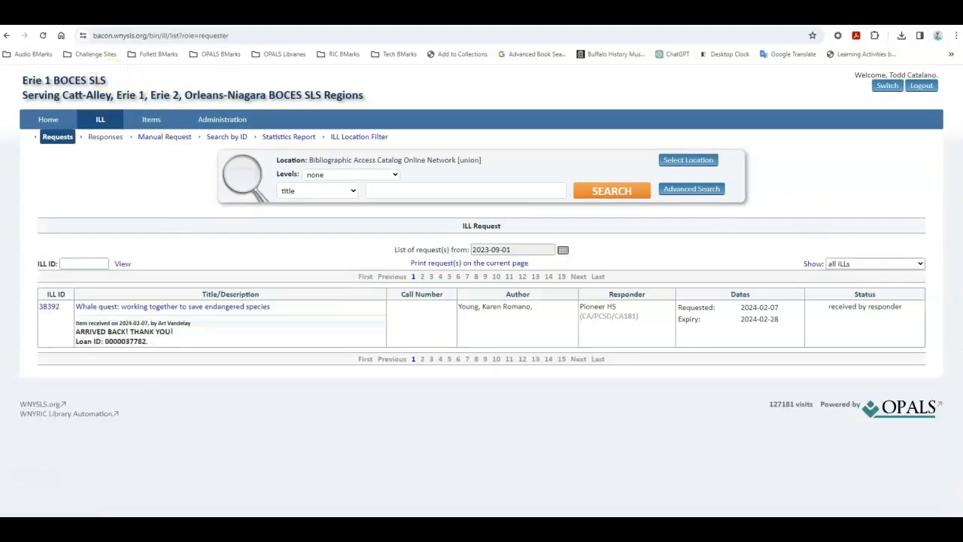
left_click_drag(109, 79, 37, 79)
Step: Open the Canva presentation on using the BACON Union Catalog ILL system from the Support/FAQs training guides
left_click(296, 405)
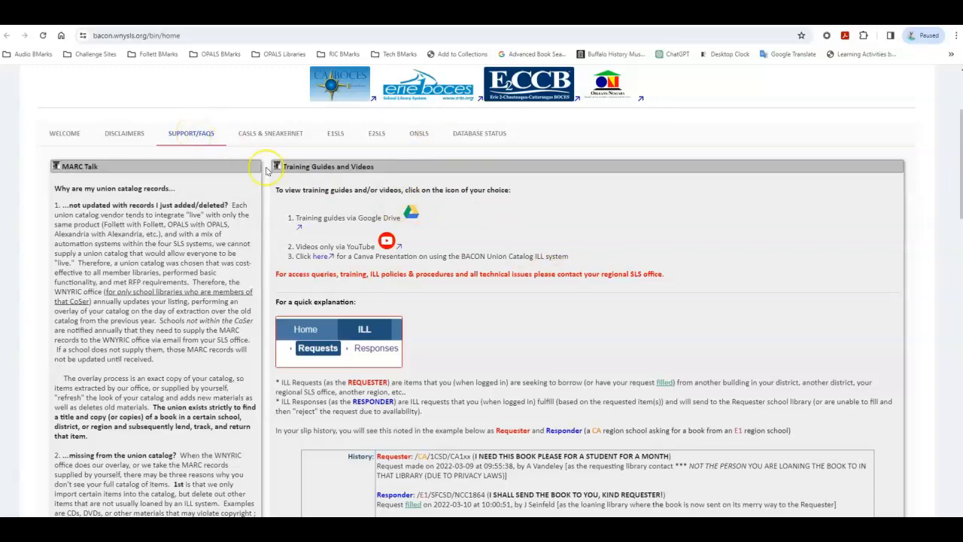
left_click(324, 259)
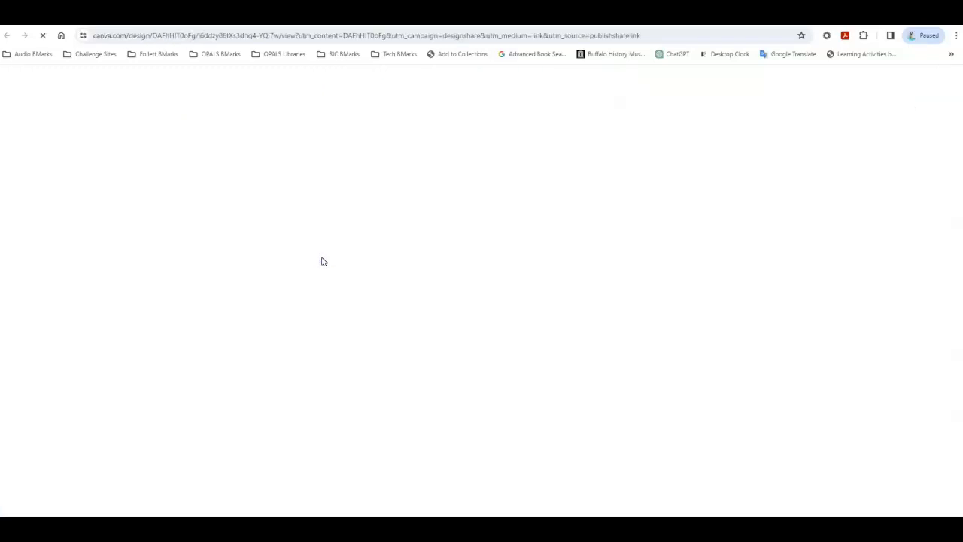